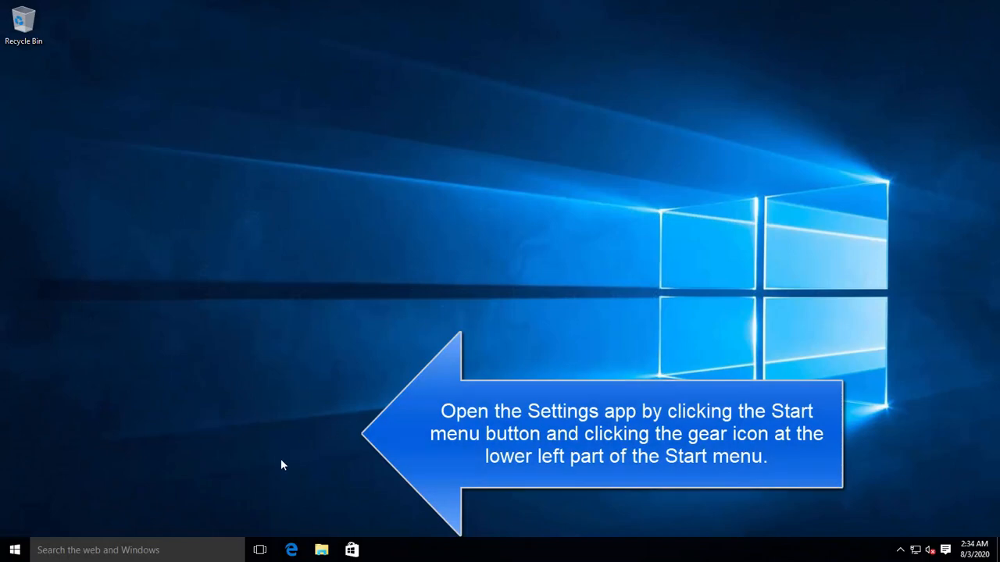
- View the VPN section of the Network & Internet settings and close the Settings window
left_click(14, 551)
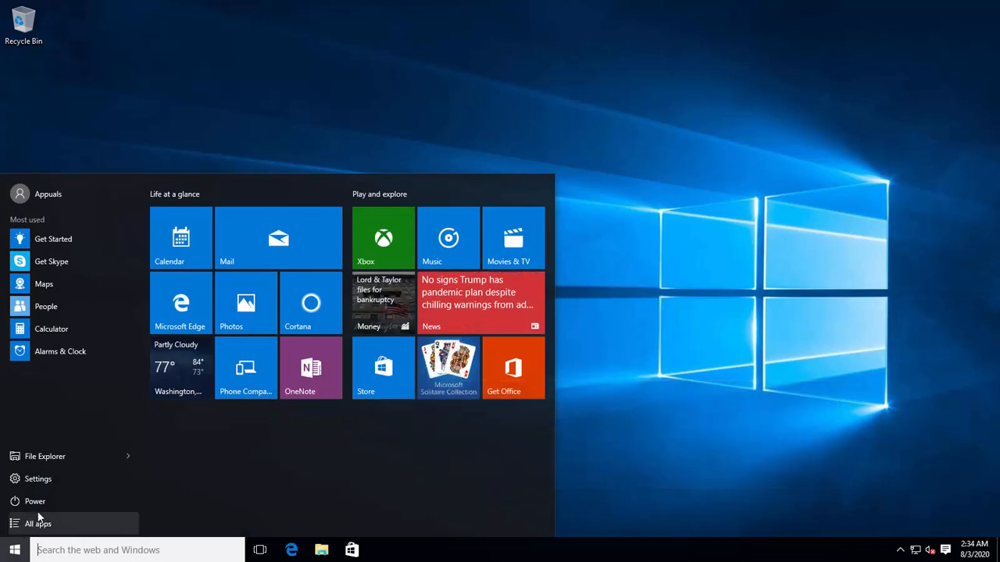
left_click(54, 478)
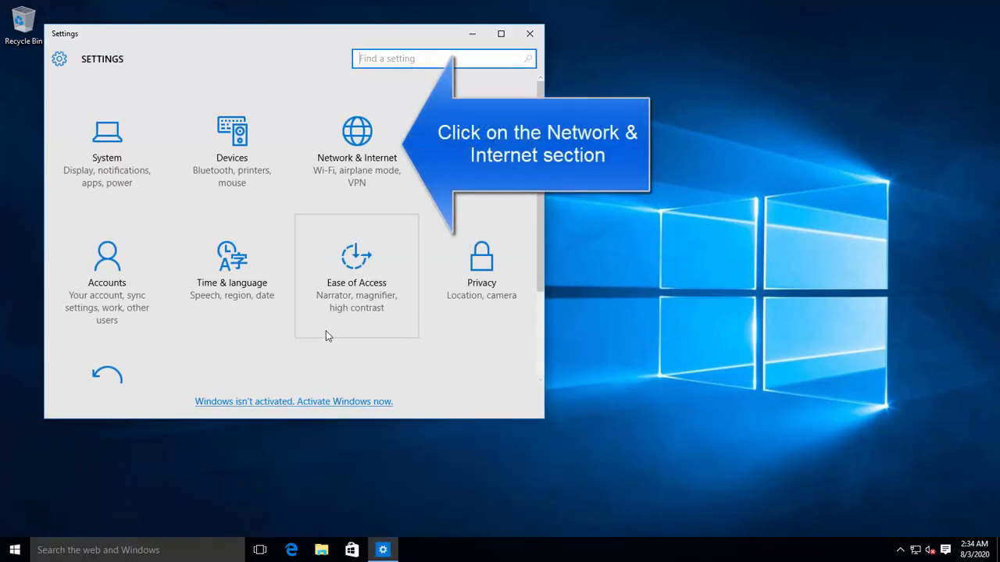
left_click(369, 182)
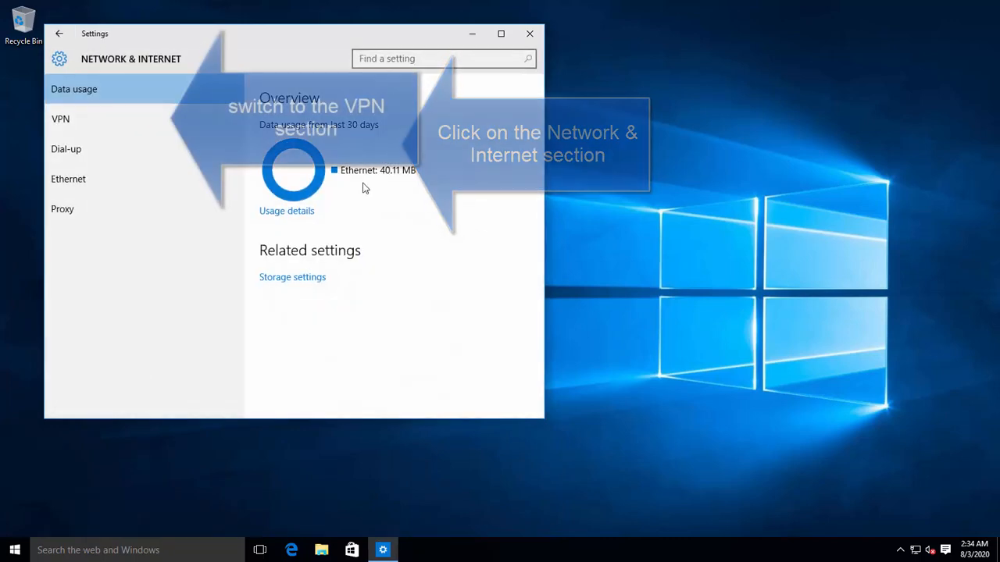
left_click(83, 121)
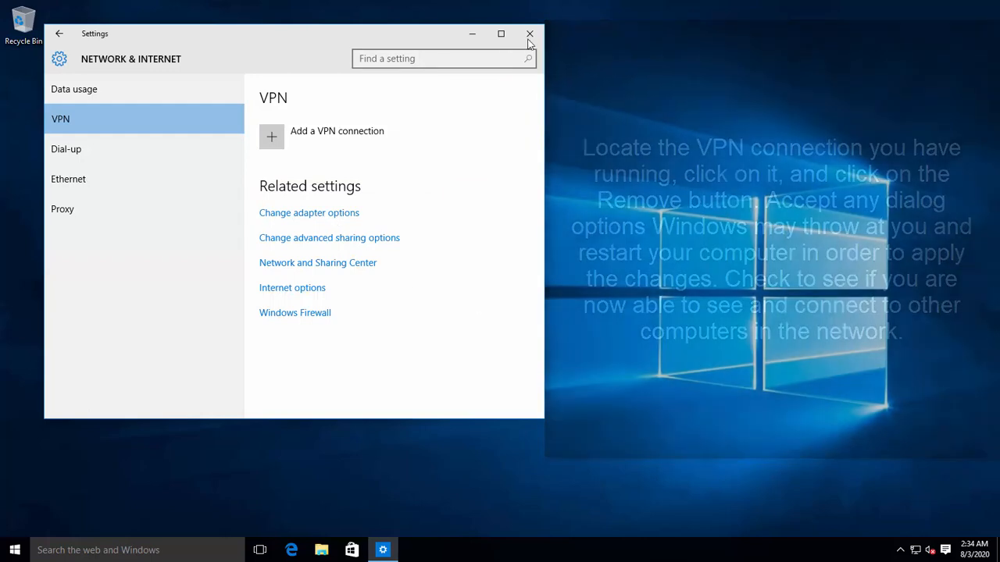
left_click(529, 33)
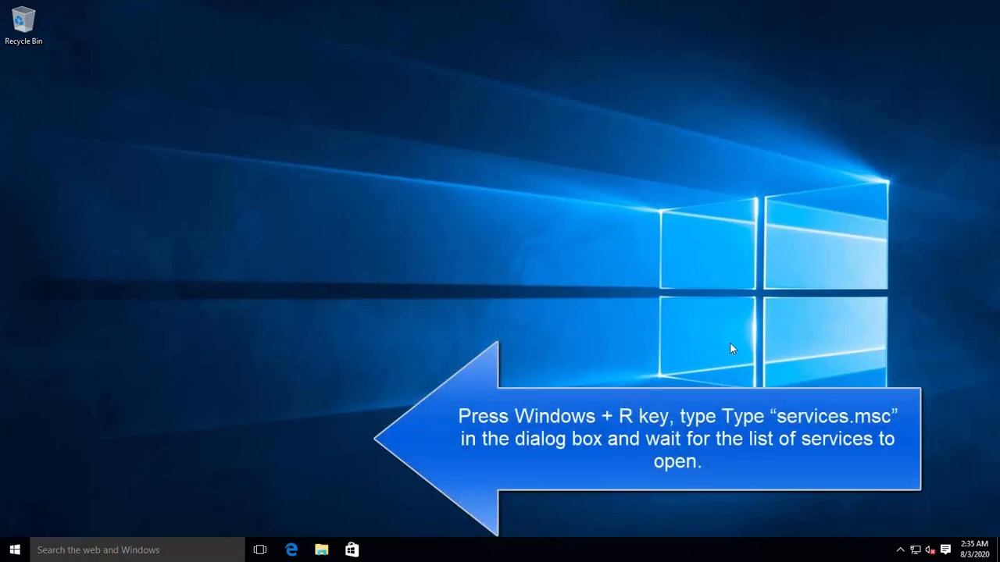
- Open the services console by running services.msc and maximize its window
key("super+r")
type("services.msc")
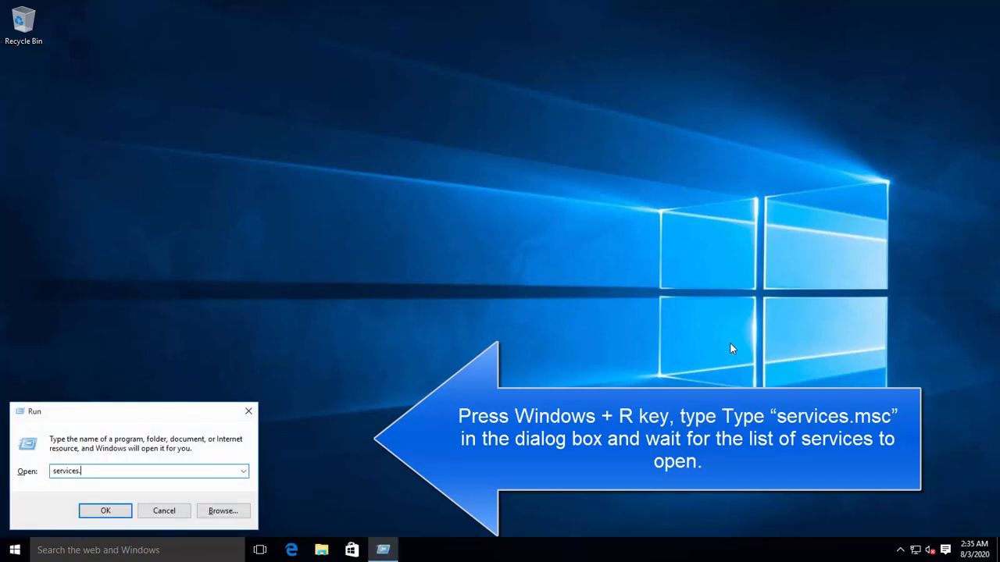
key("Return")
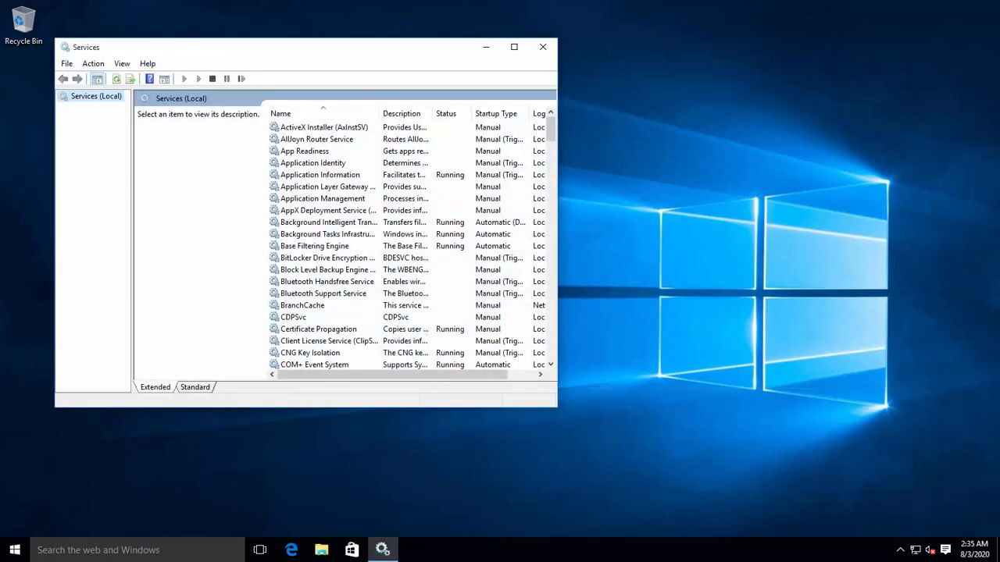
key("super+Up")
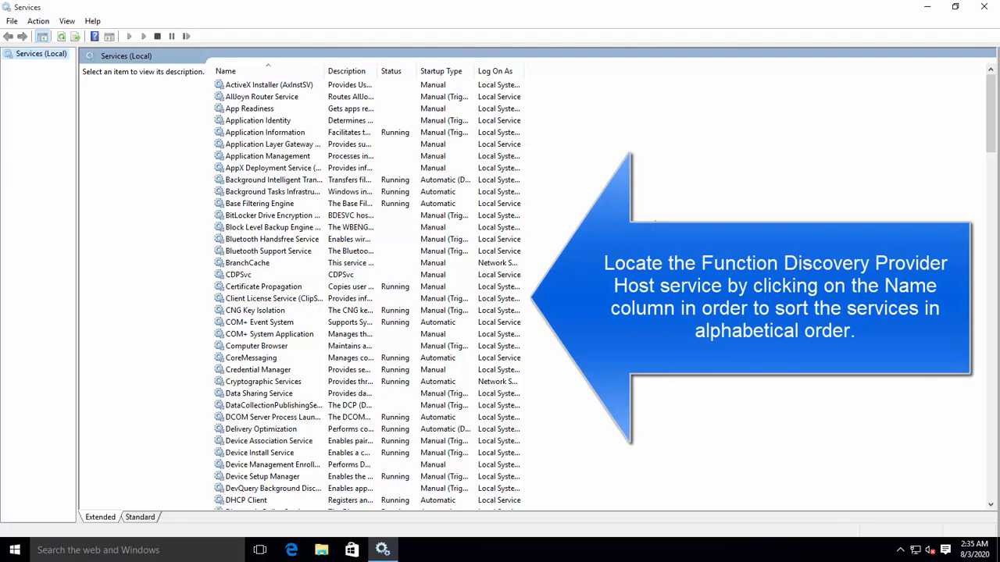
- Select the Function Discovery Provider Host service and widen the Name column to show full service names
key("f")
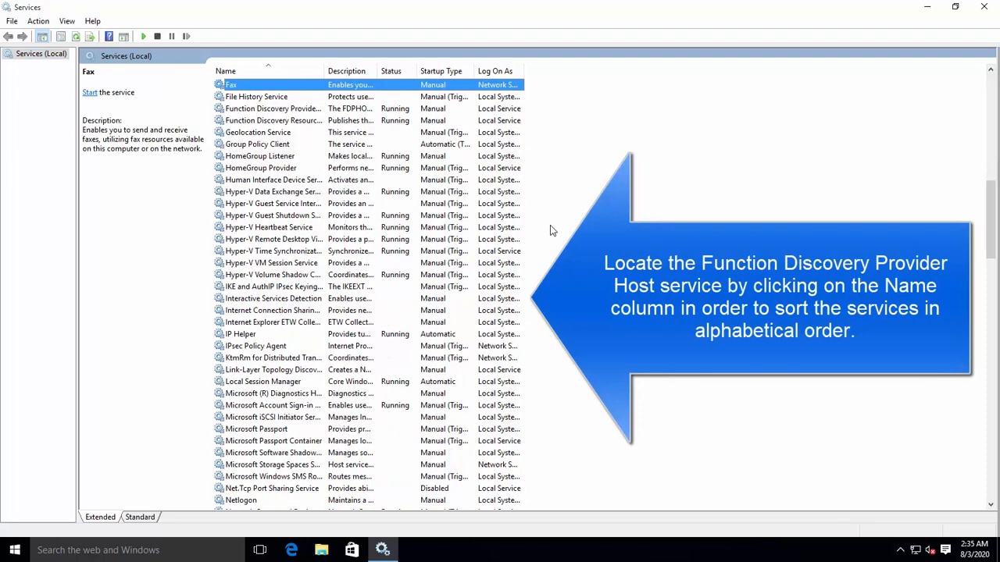
left_click(302, 111)
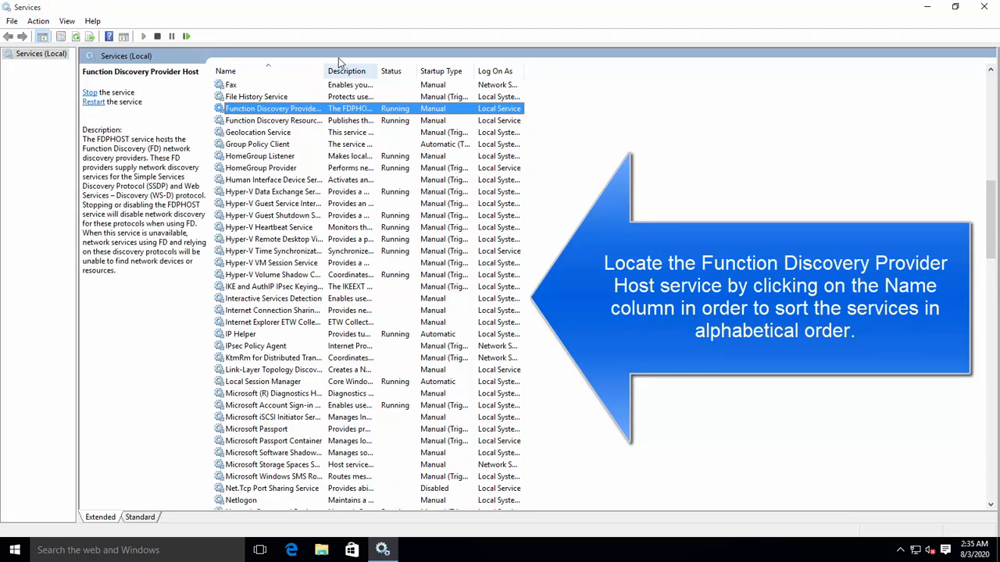
left_click_drag(325, 71, 453, 71)
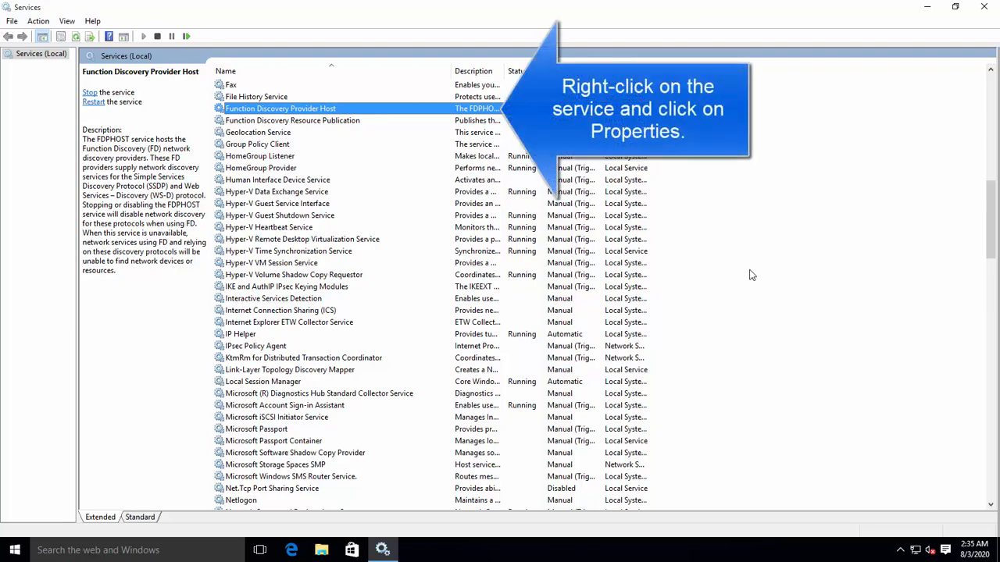
- Examine the startup type and service status in the Function Discovery Provider Host properties, and cancel the dialog
right_click(363, 109)
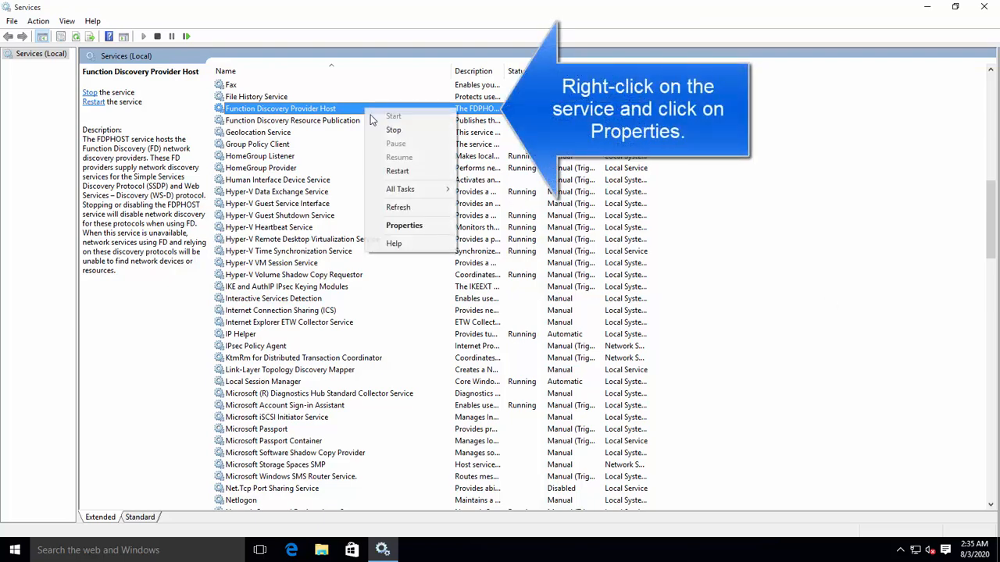
left_click(430, 229)
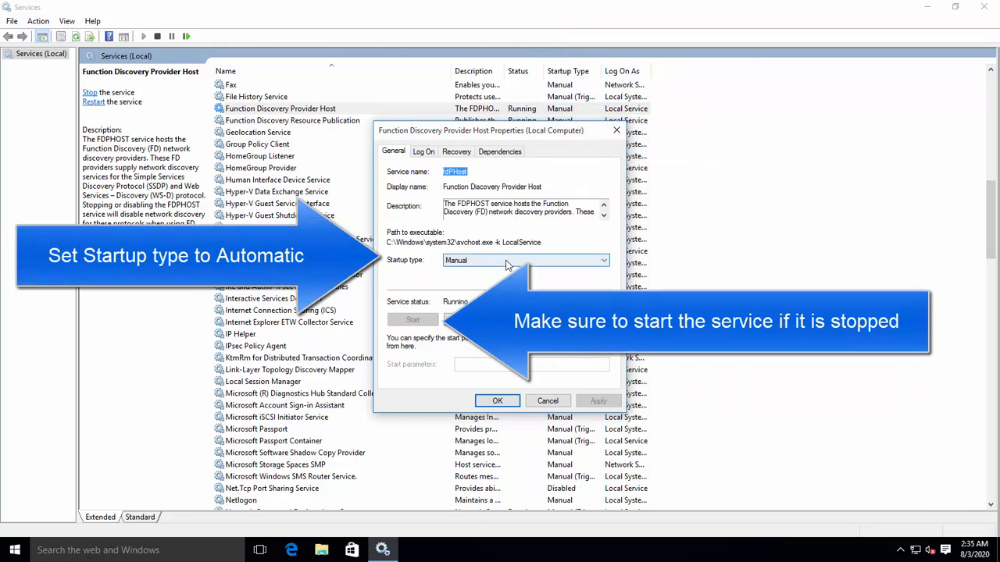
left_click_drag(512, 137, 538, 130)
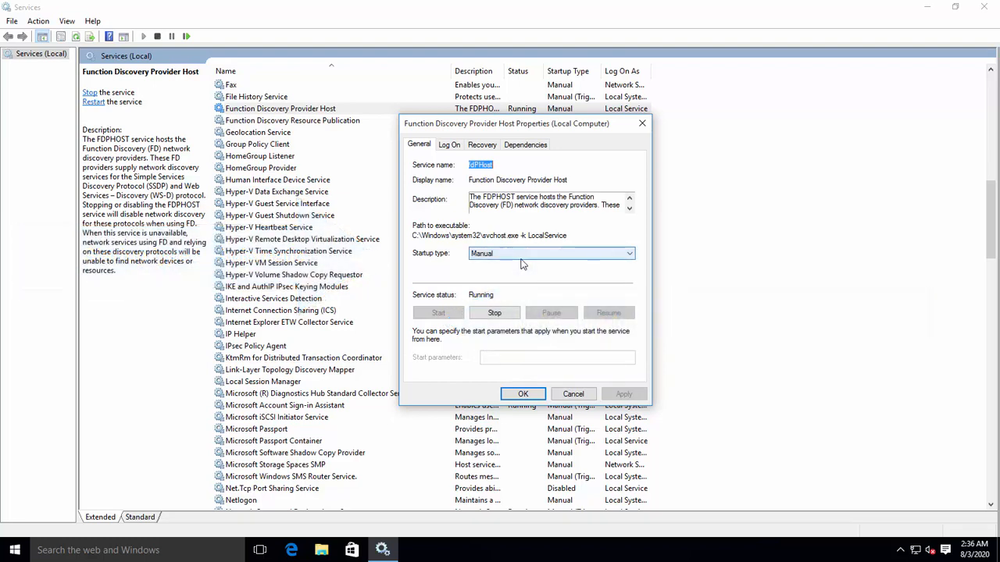
left_click(571, 395)
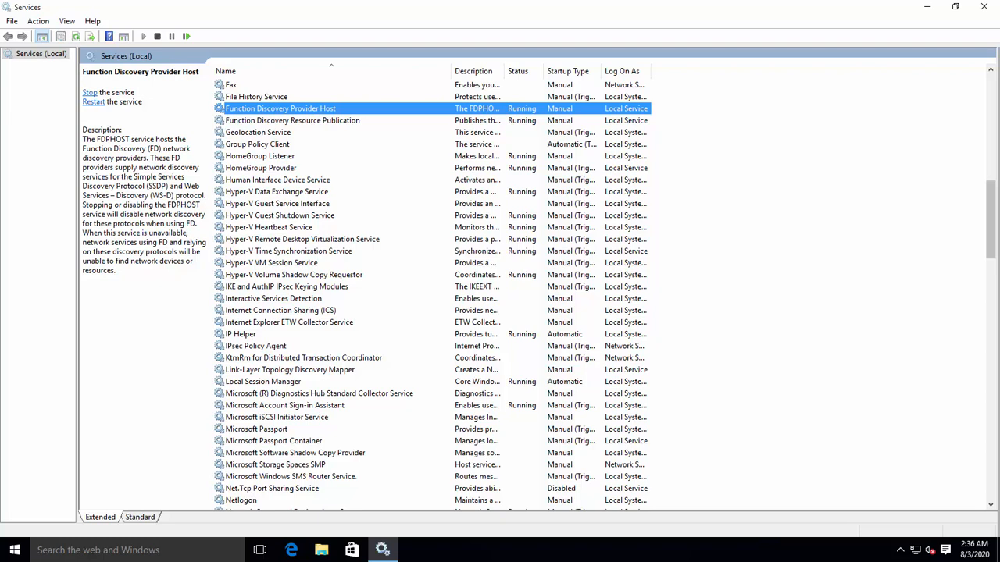
- Examine the Recovery options for the first failure of Function Discovery Provider Host, and cancel without changing them
right_click(500, 113)
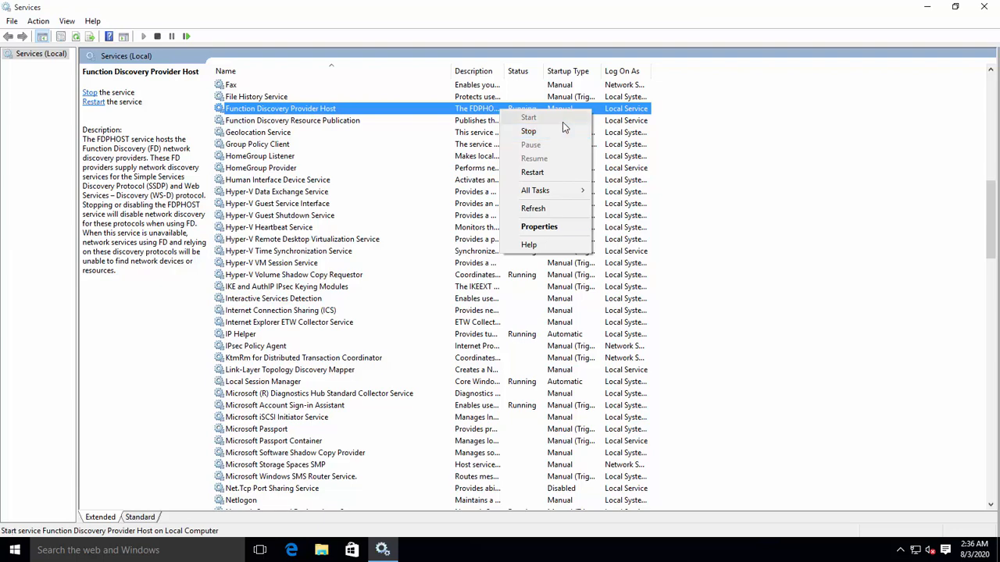
left_click(567, 231)
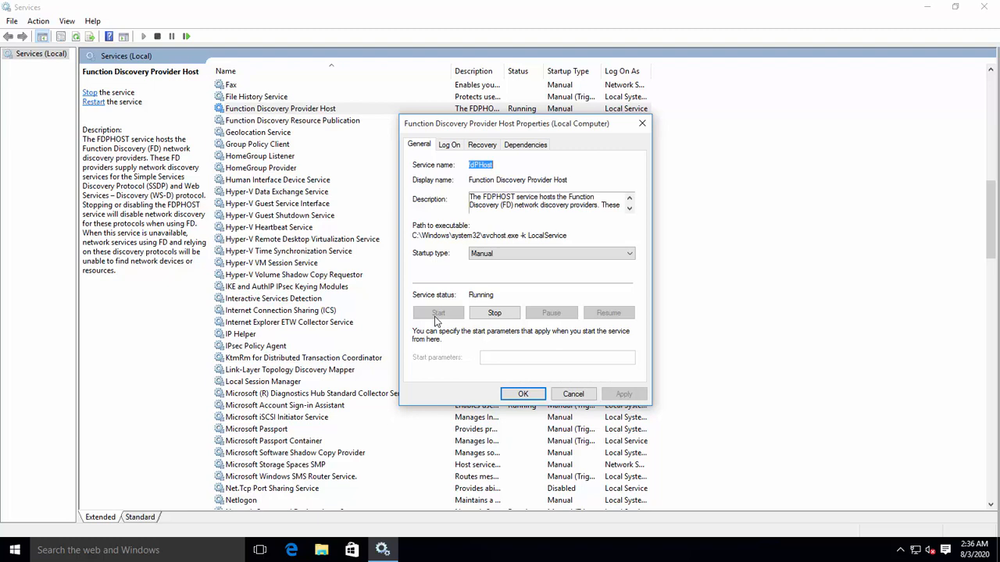
left_click(482, 146)
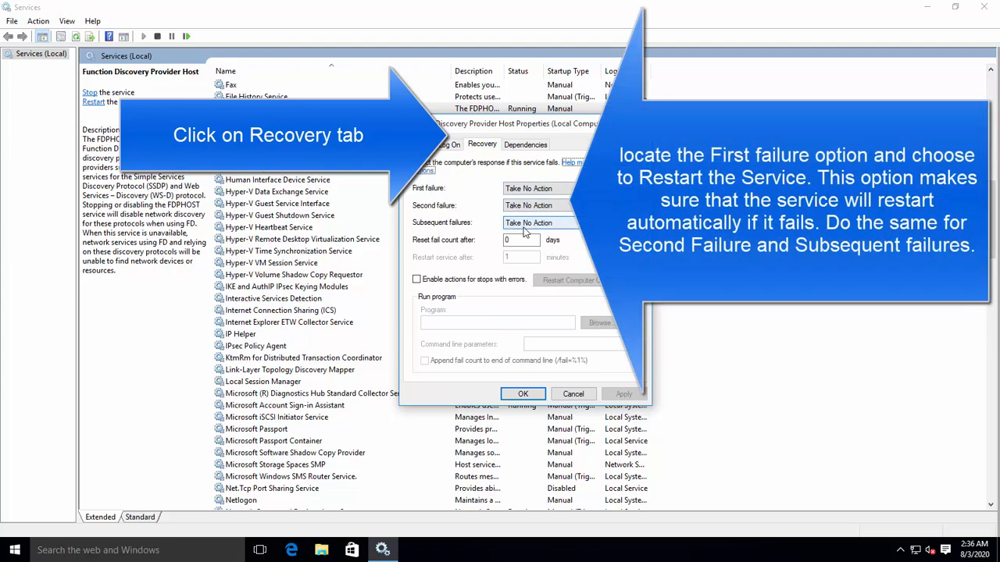
left_click(544, 191)
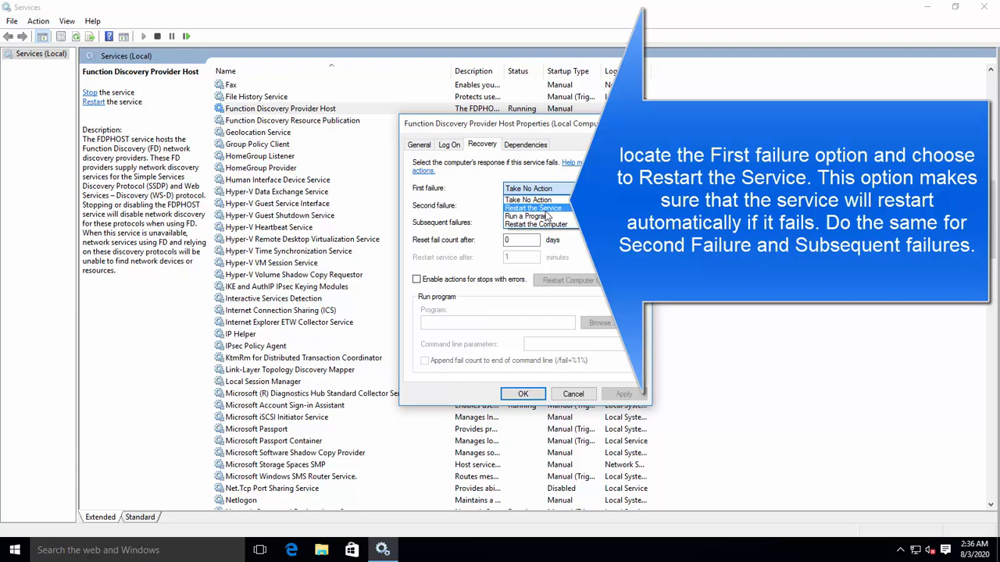
left_click(457, 218)
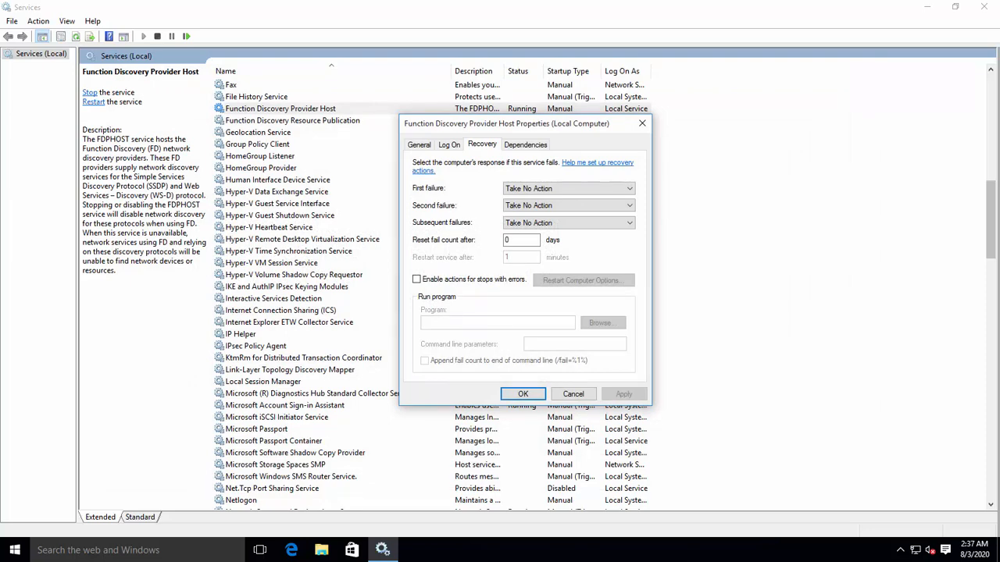
left_click(573, 393)
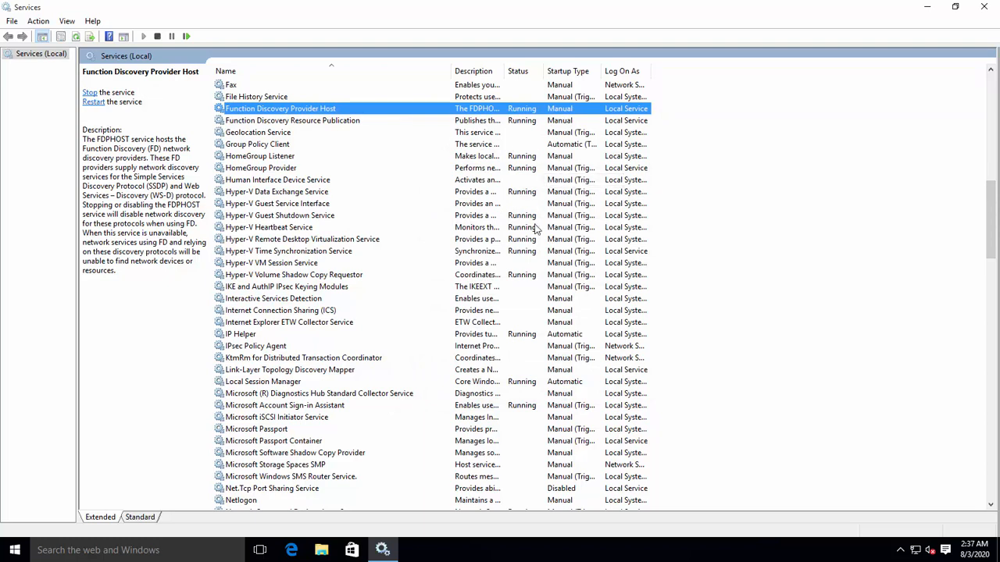
- Open the user selection for the Function Discovery Provider Host's log-on account, clear the object name, and cancel both dialogs
right_click(364, 97)
right_click(335, 110)
left_click(375, 227)
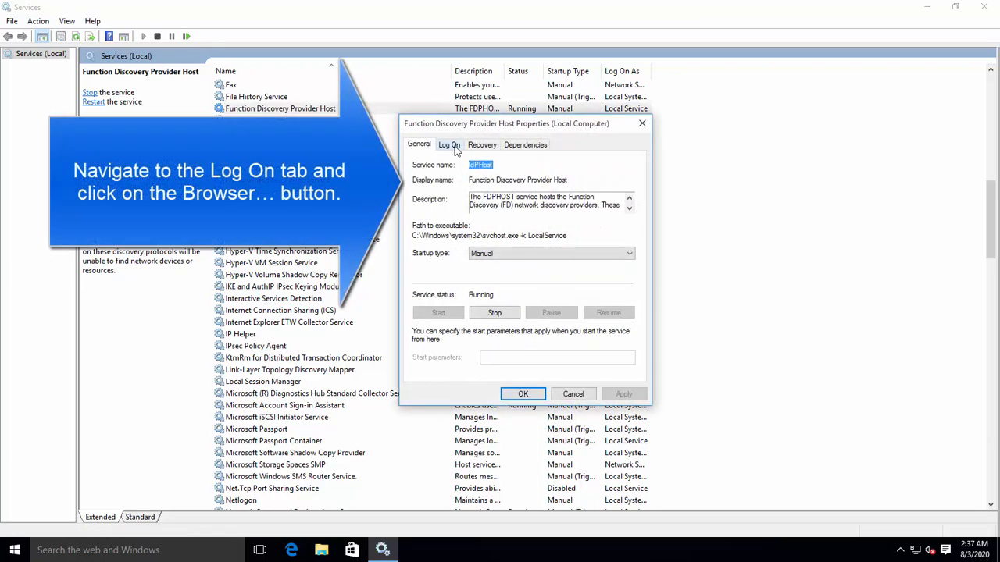
left_click(451, 145)
left_click(611, 209)
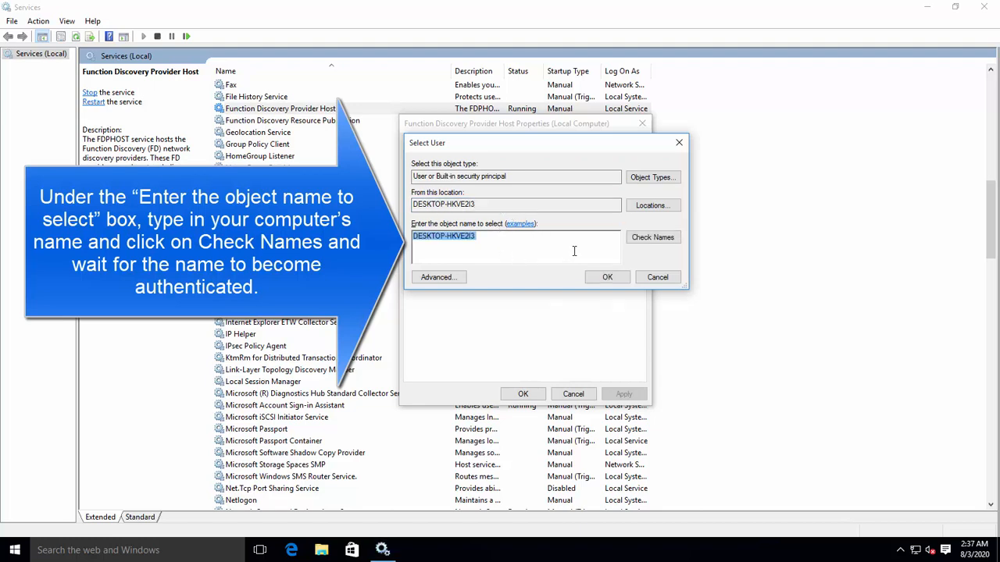
key("BackSpace")
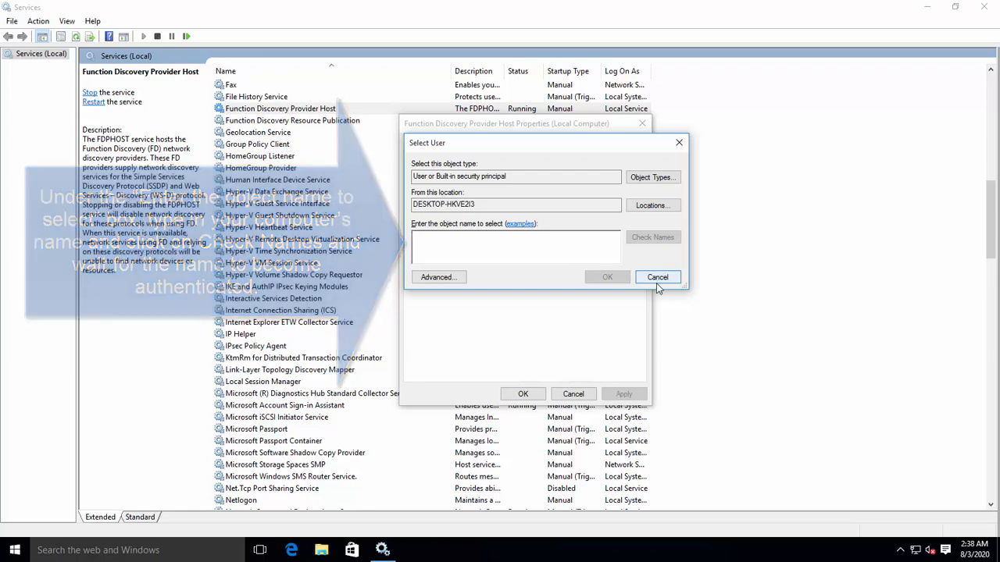
left_click(656, 278)
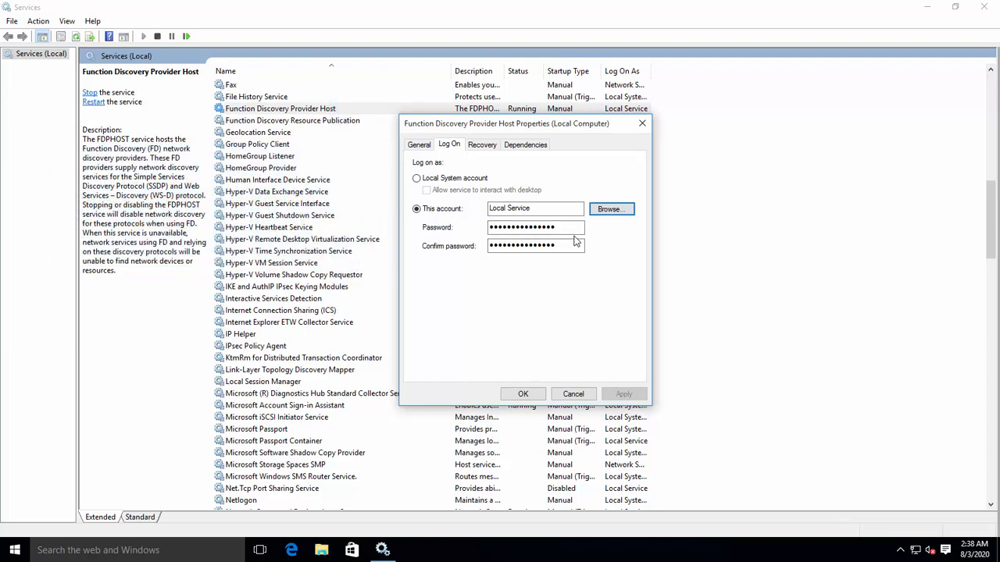
left_click(573, 393)
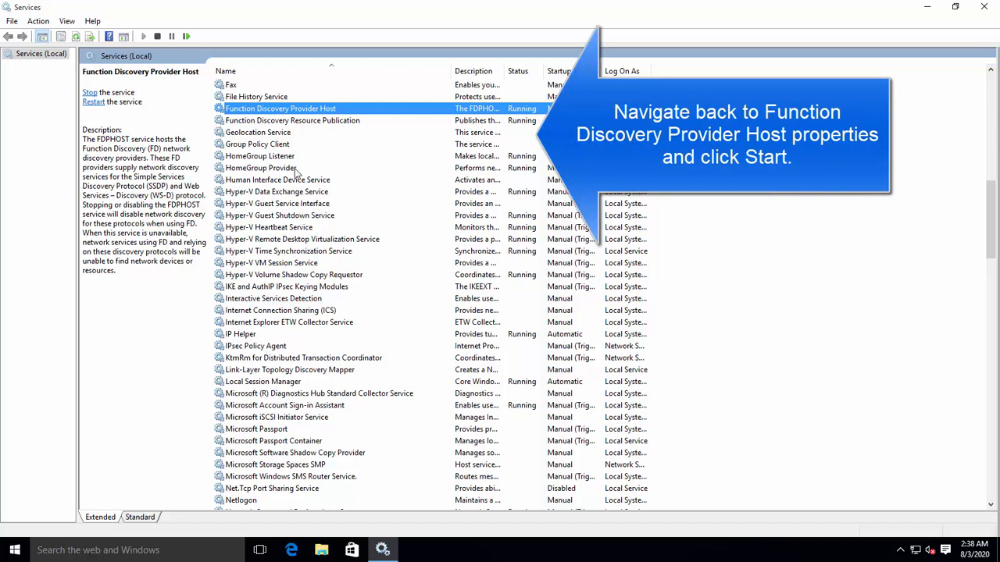
- Dismiss the available actions for Function Discovery Provider Host and close the services console
right_click(308, 111)
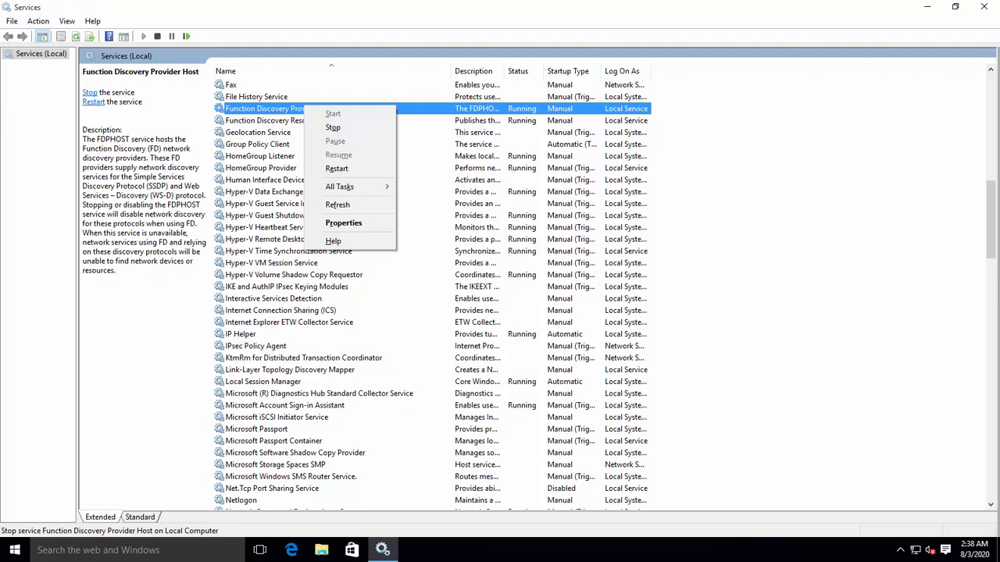
left_click(981, 147)
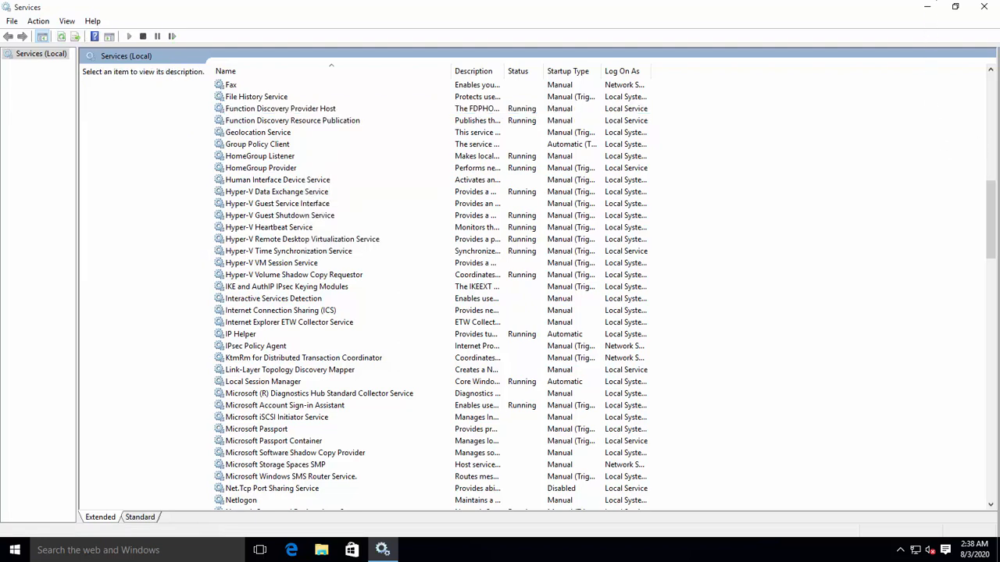
left_click(983, 8)
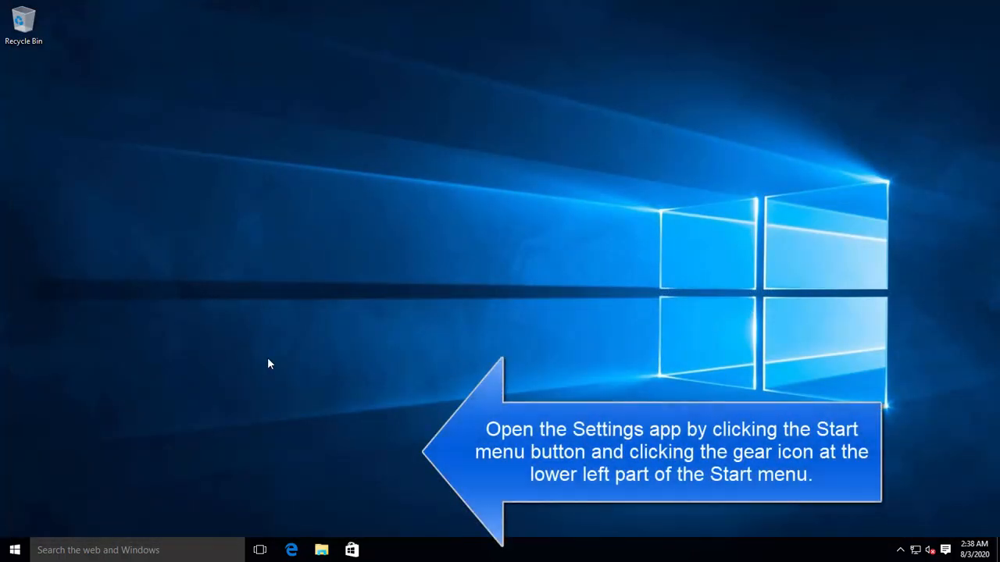
- Open the Status page of the Network & Internet settings
left_click(13, 549)
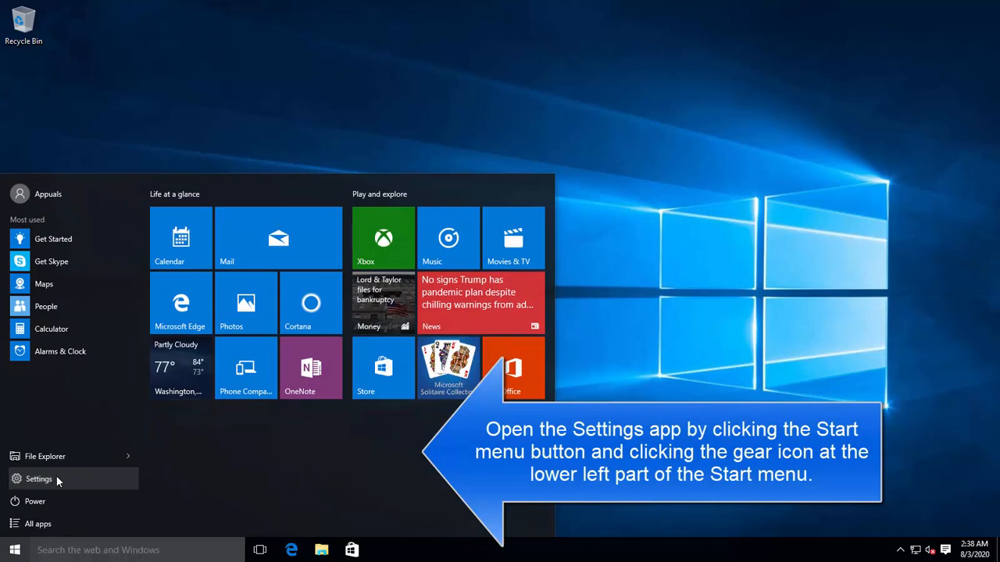
left_click(56, 478)
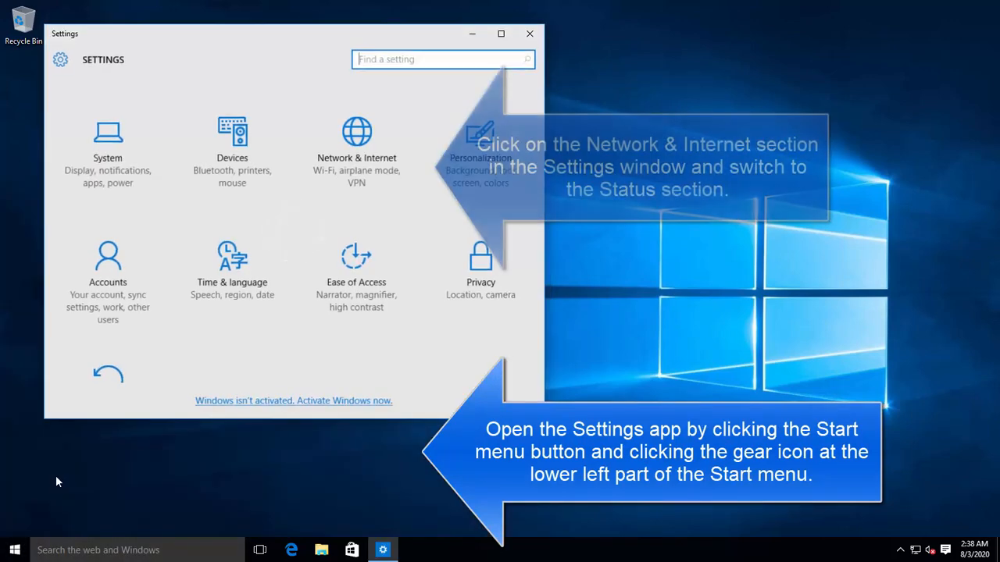
left_click(356, 140)
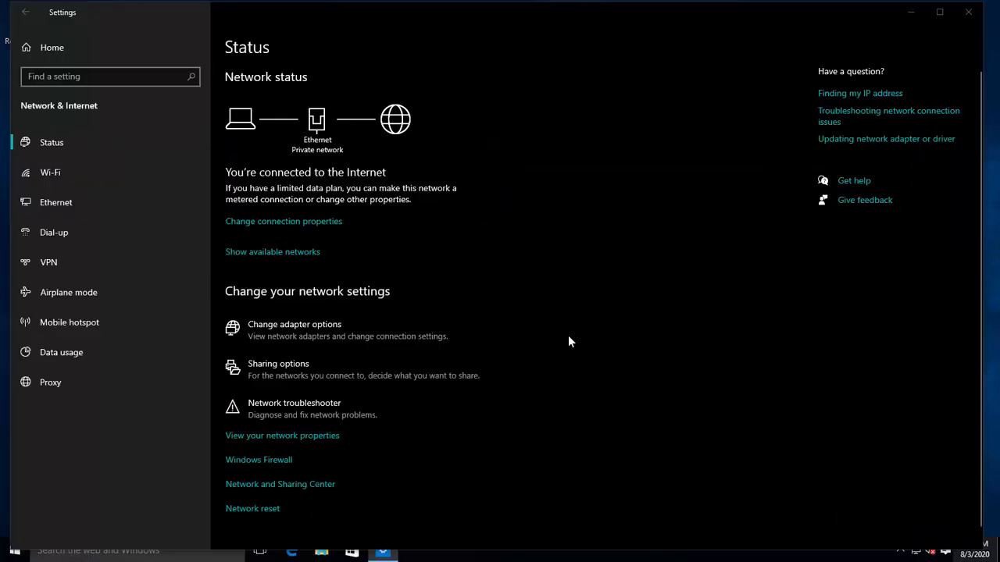
left_click(89, 142)
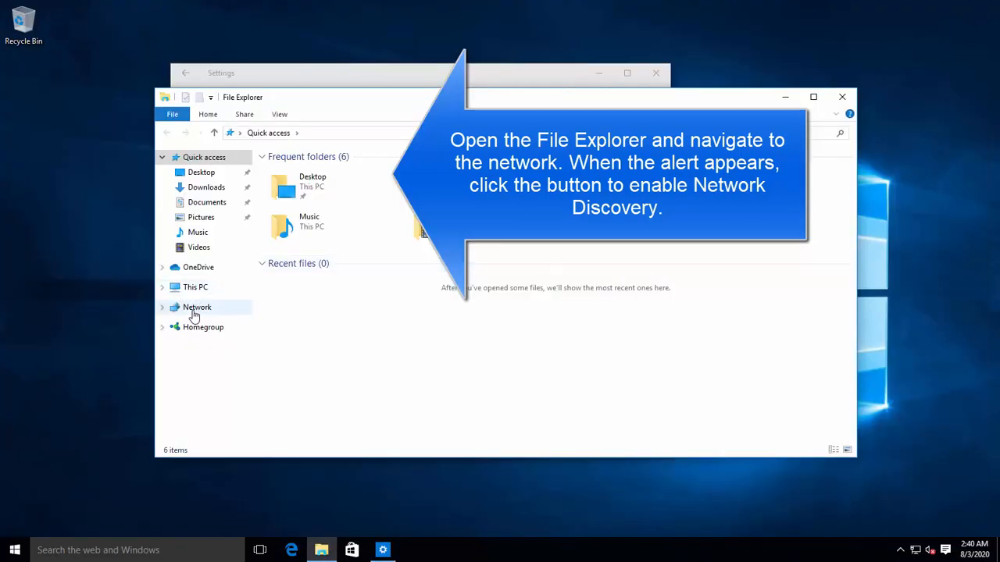
- Turn on network discovery and file sharing from the file sharing notice on File Explorer's Network page
left_click(197, 307)
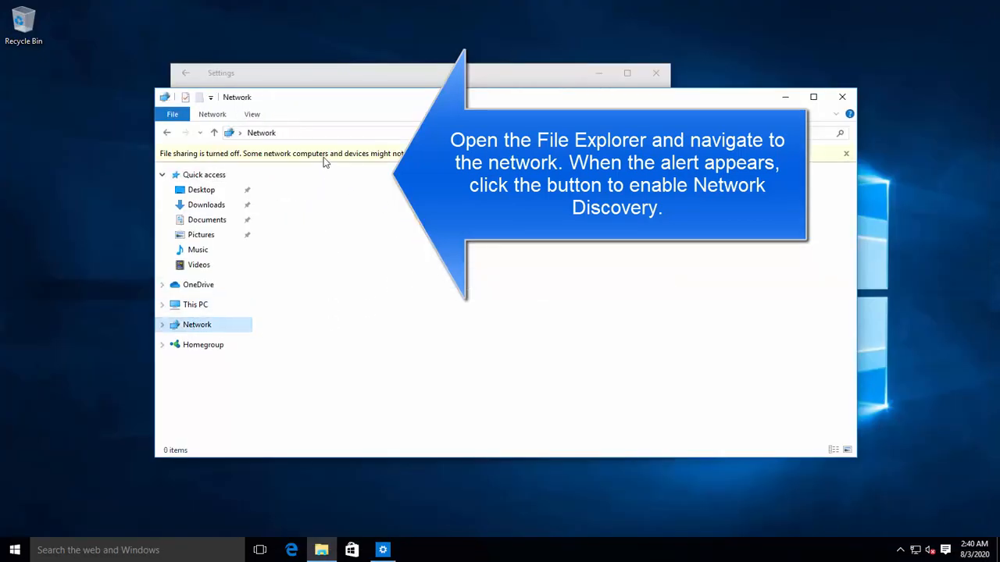
left_click(322, 155)
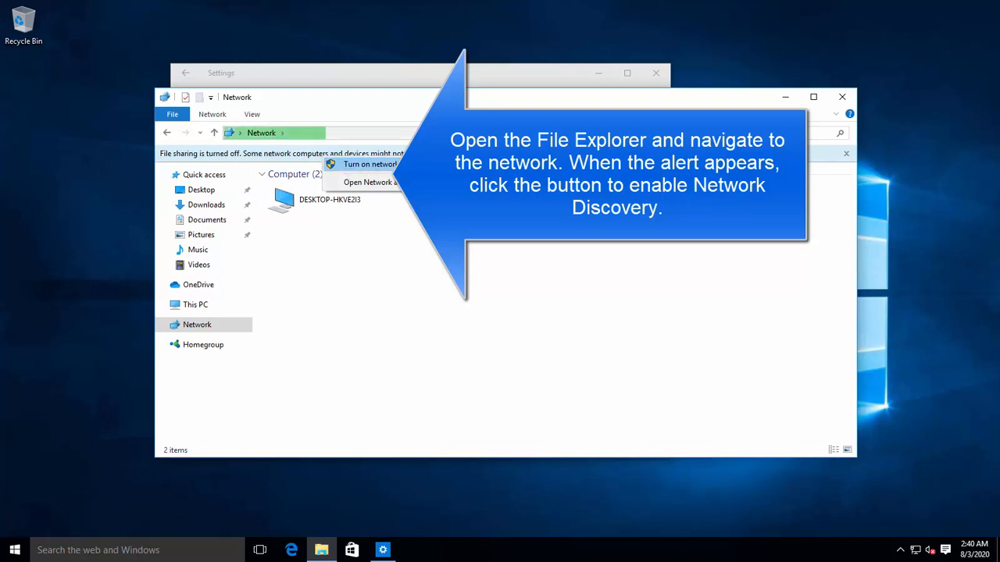
left_click(414, 165)
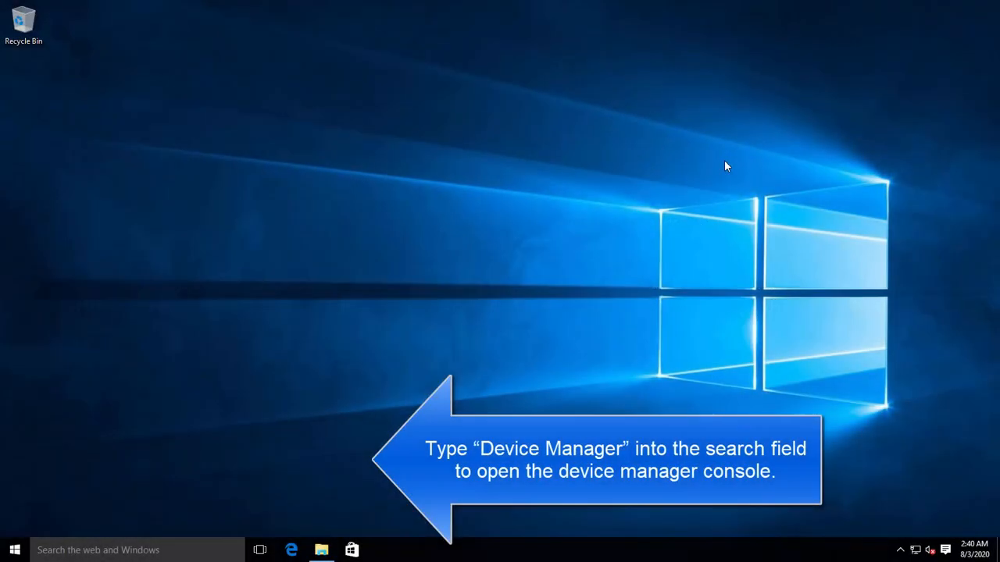
- Search for device manager, open it, and bring up the available actions for Microsoft Hyper-V Network Adapter under Network adapters
key("super")
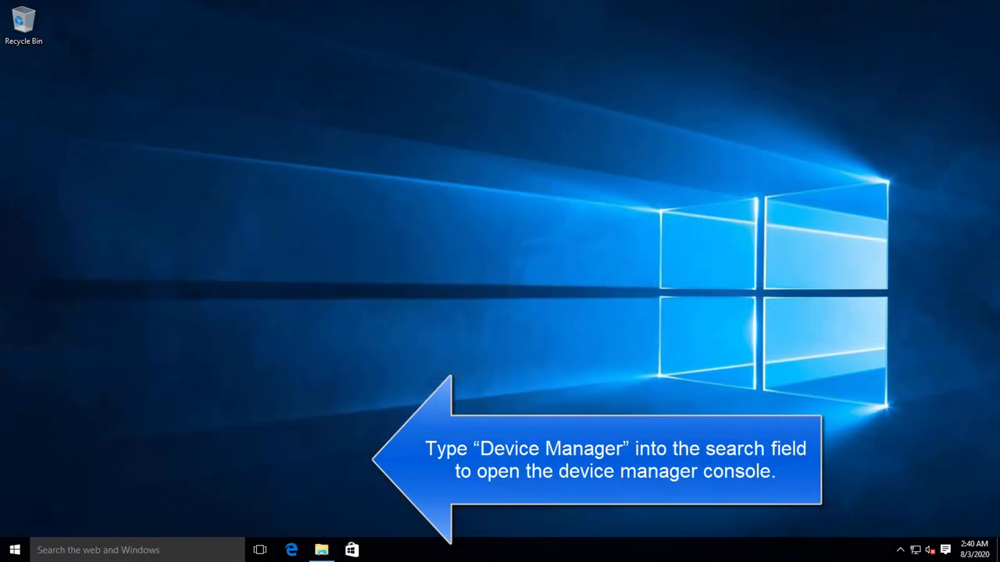
left_click(117, 547)
type("device manager")
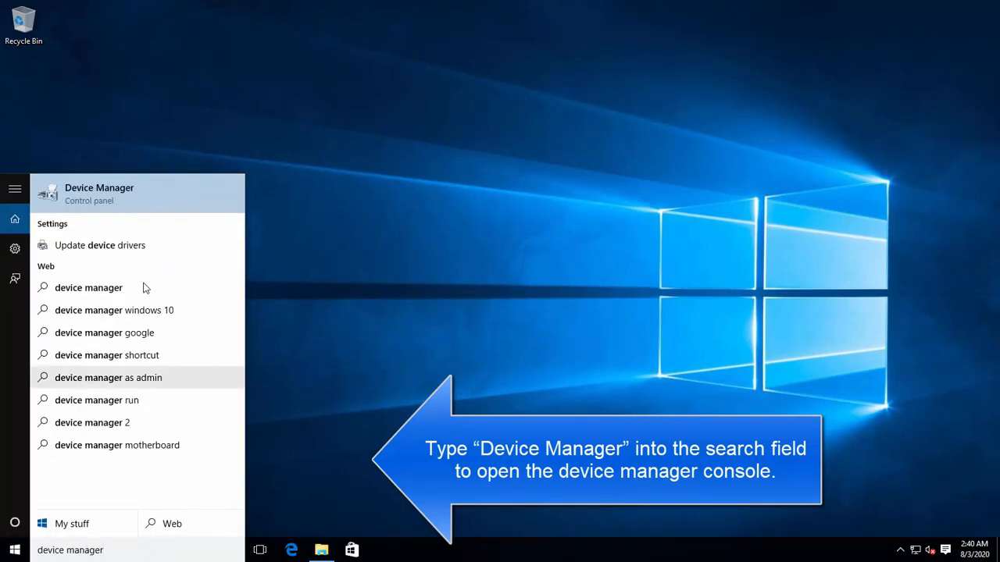
left_click(146, 189)
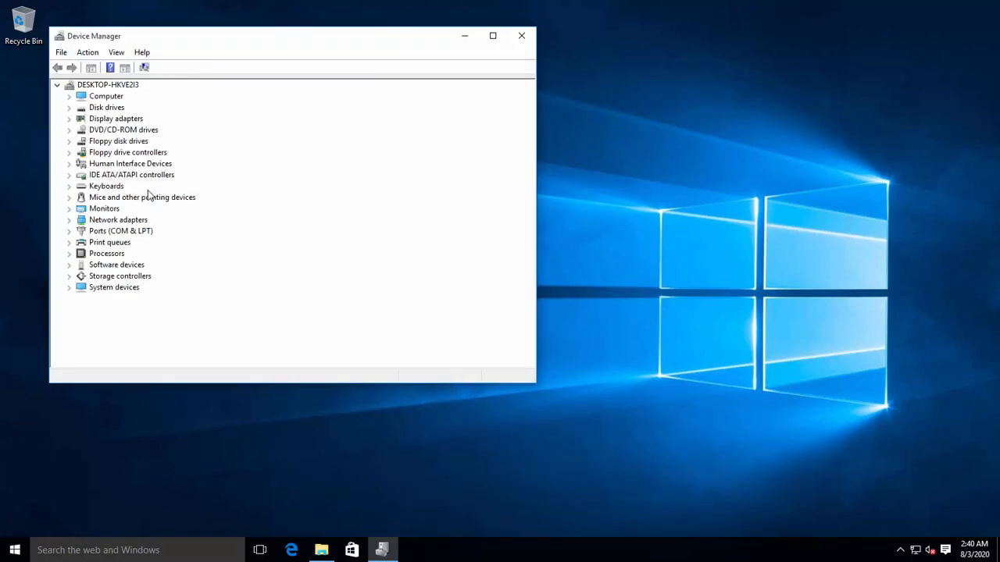
double_click(125, 220)
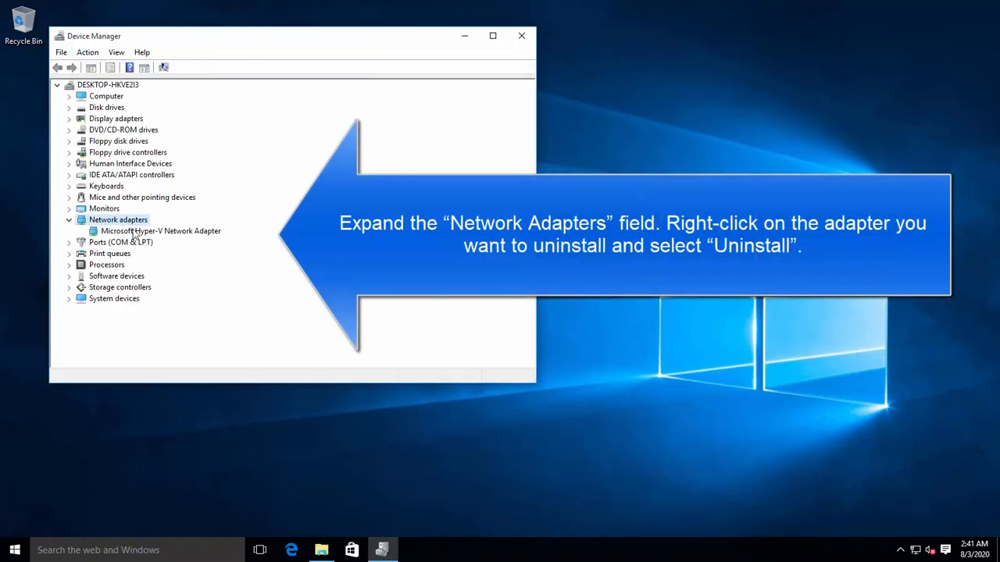
right_click(143, 235)
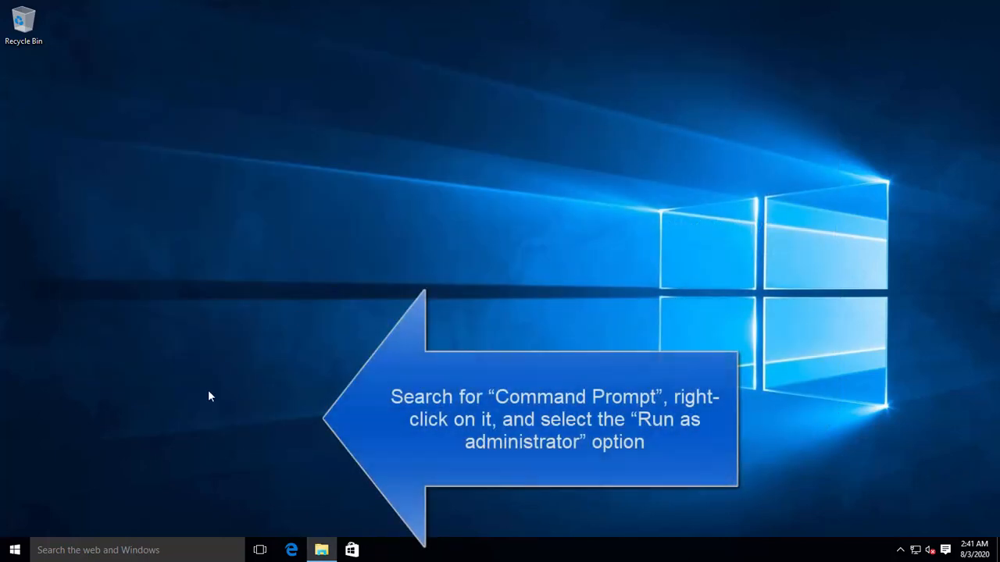
- Search for cmd and run Command Prompt as administrator, allowing it to make changes to the PC
left_click(15, 550)
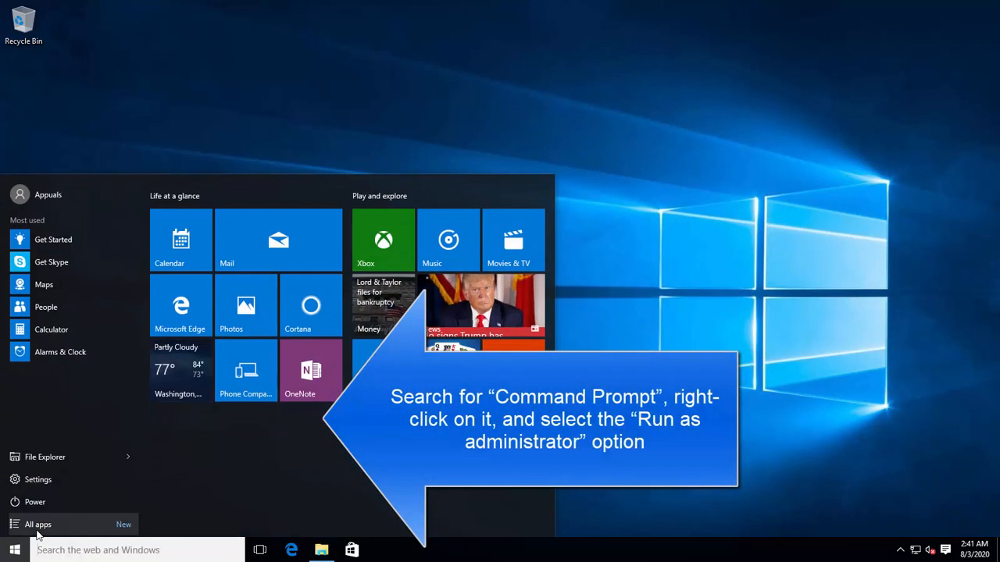
type("cmd")
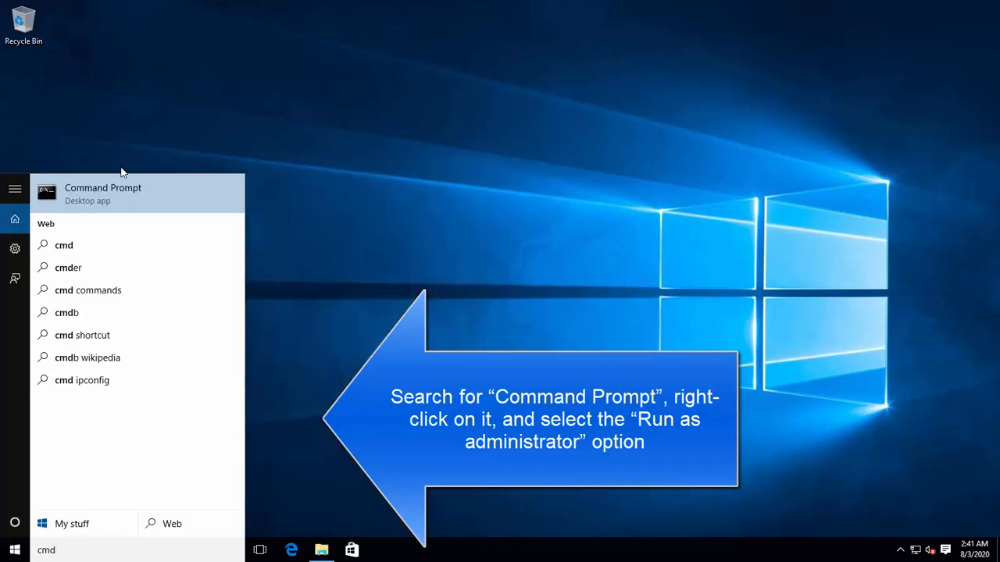
right_click(111, 198)
left_click(137, 216)
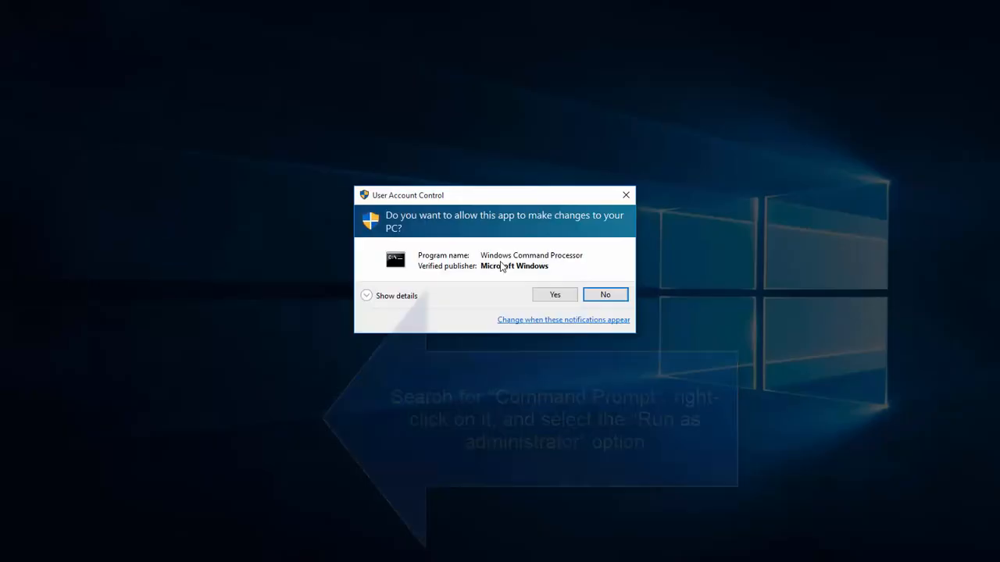
left_click(551, 297)
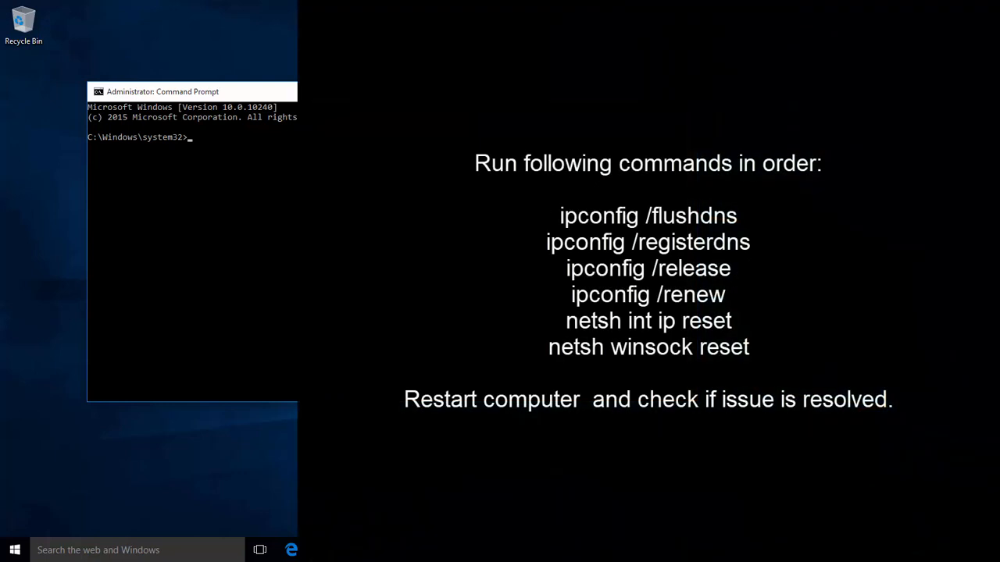
- Flush the DNS cache with ipconfig /flushdns and re-register DNS with ipconfig /registerdns
left_click(538, 289)
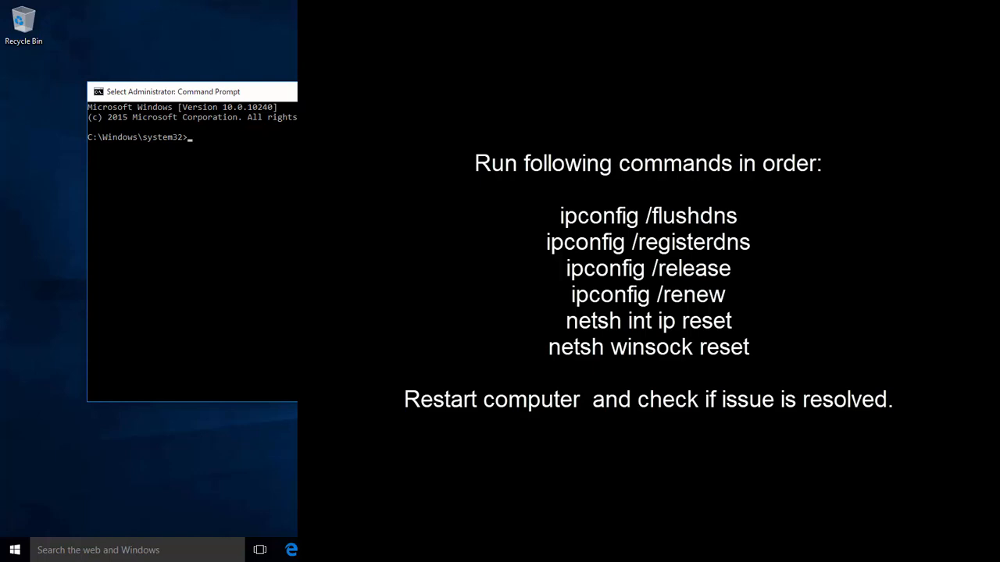
type("i")
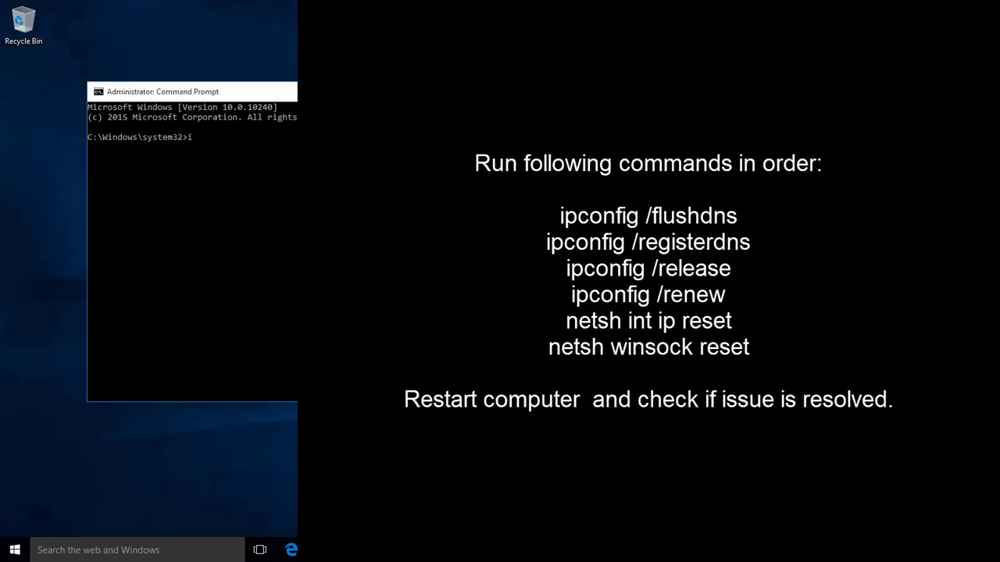
type("pconfig /flushdns")
key("Return")
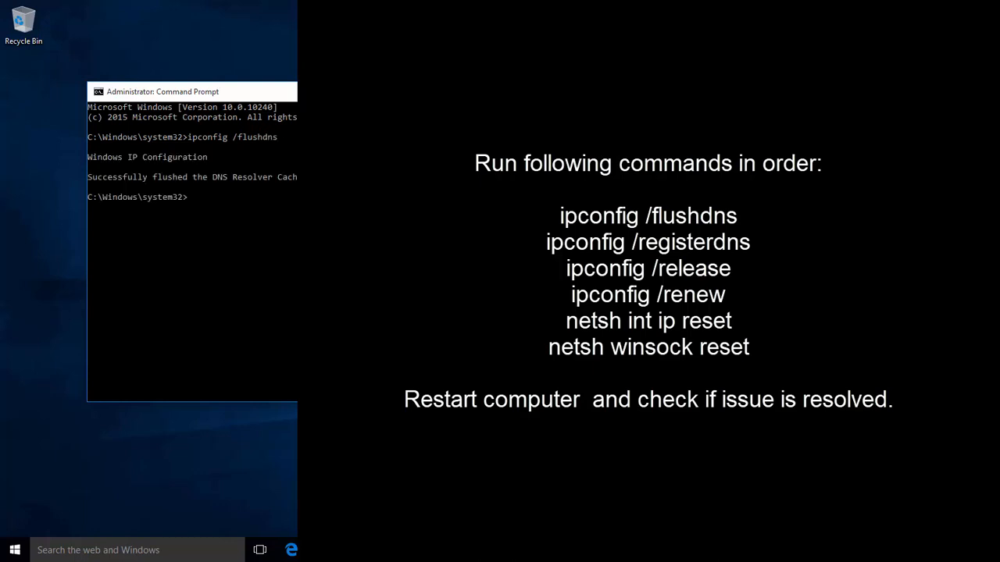
type("ipconfig /registerdns")
key("BackSpace")
key("BackSpace")
type("s")
key("Return")
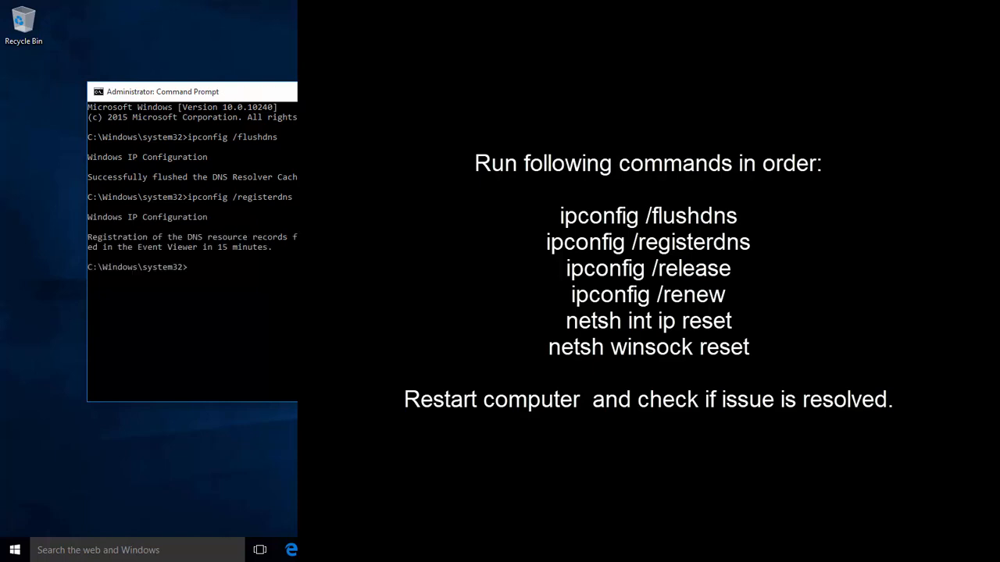
- Release the current IP configuration with ipconfig /release and renew it with ipconfig /renew
type("ipconfig /release")
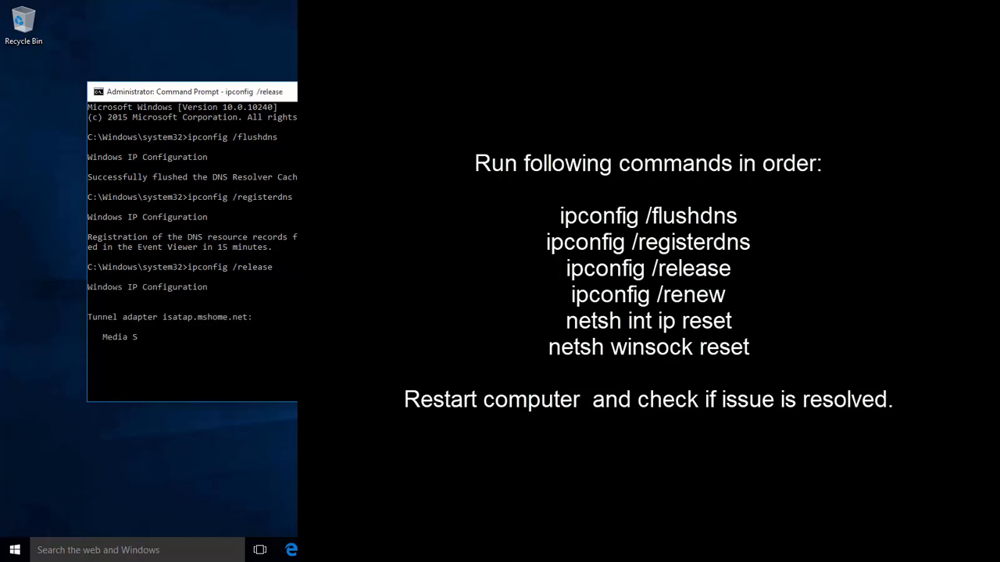
key("Return")
type("ipconfig")
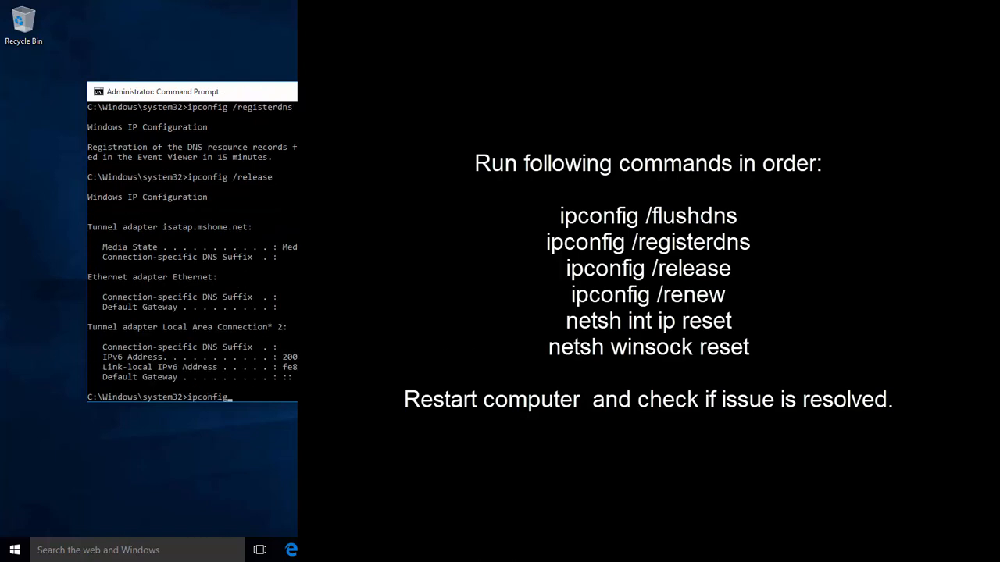
type(" /renew")
key("Return")
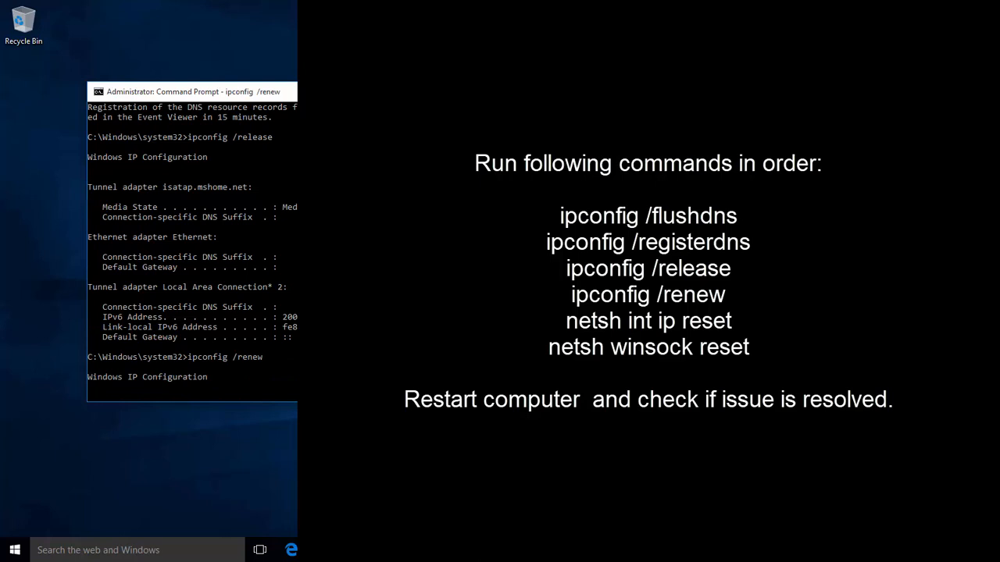
- Run netsh int ip reset and netsh winsock reset, and close the Command Prompt window
type("nets")
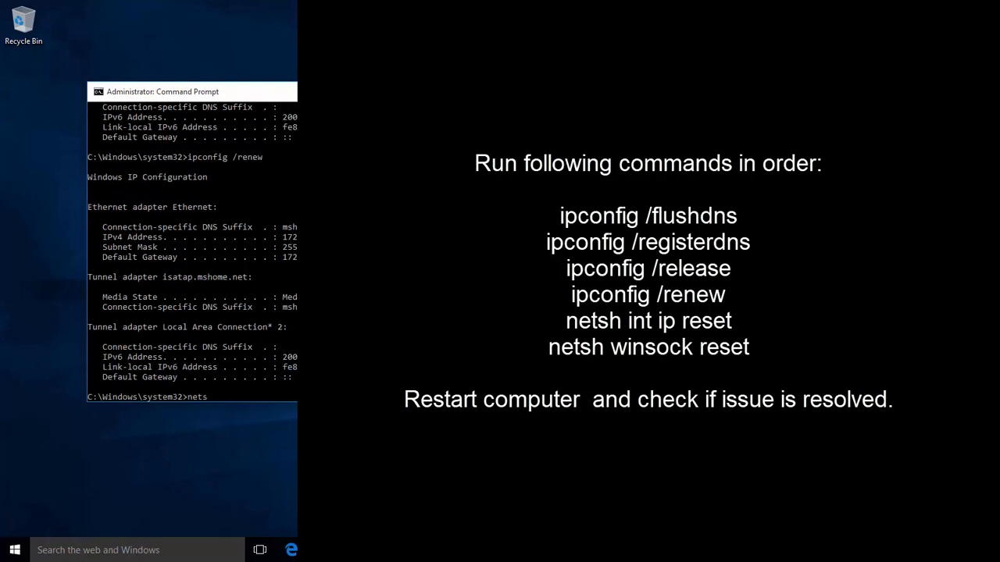
type("h int ip reset")
key("Return")
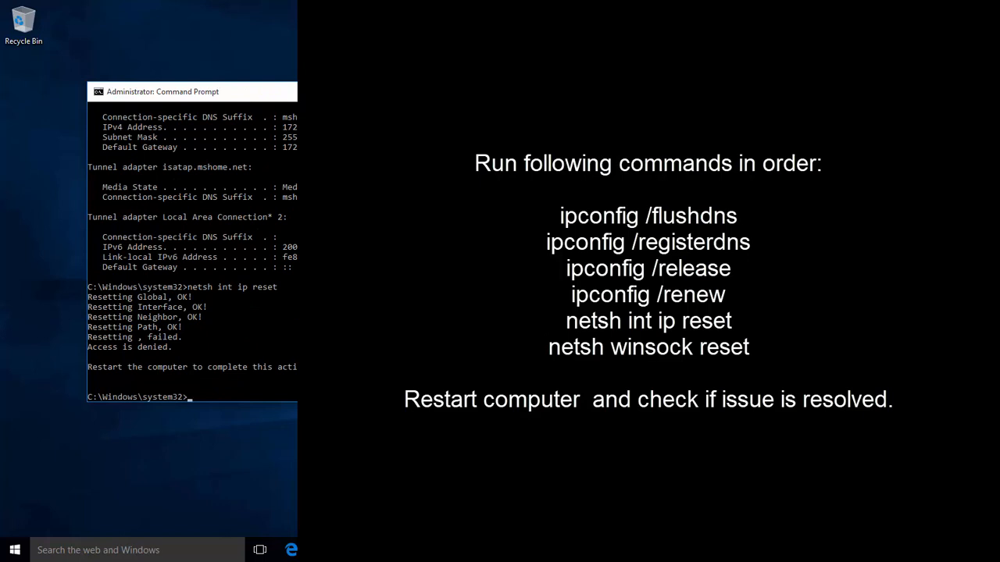
type("netsh winsock reset")
key("Return")
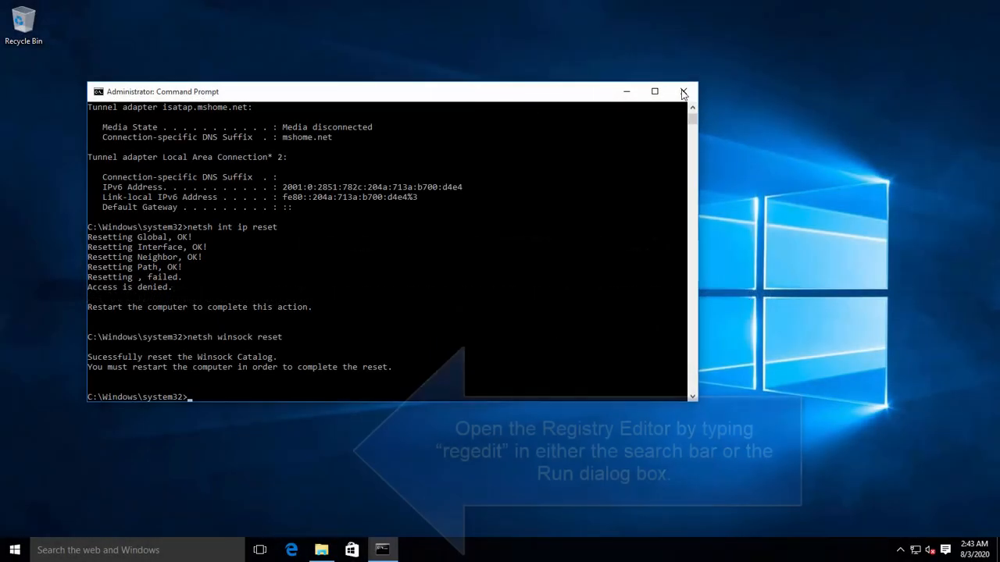
left_click(685, 94)
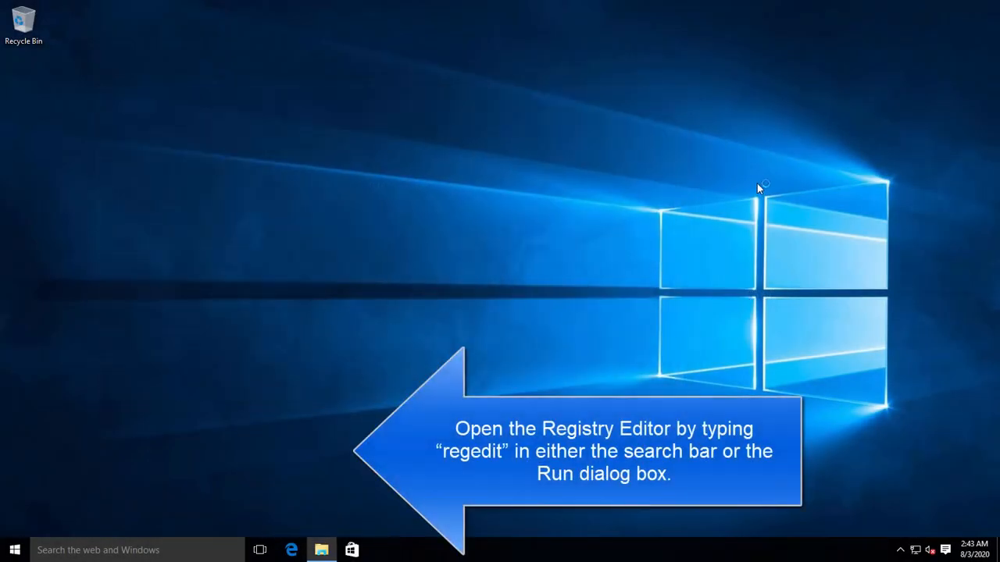
- Launch the Registry Editor by running regedit and allow it to make changes to the PC
key("super+r")
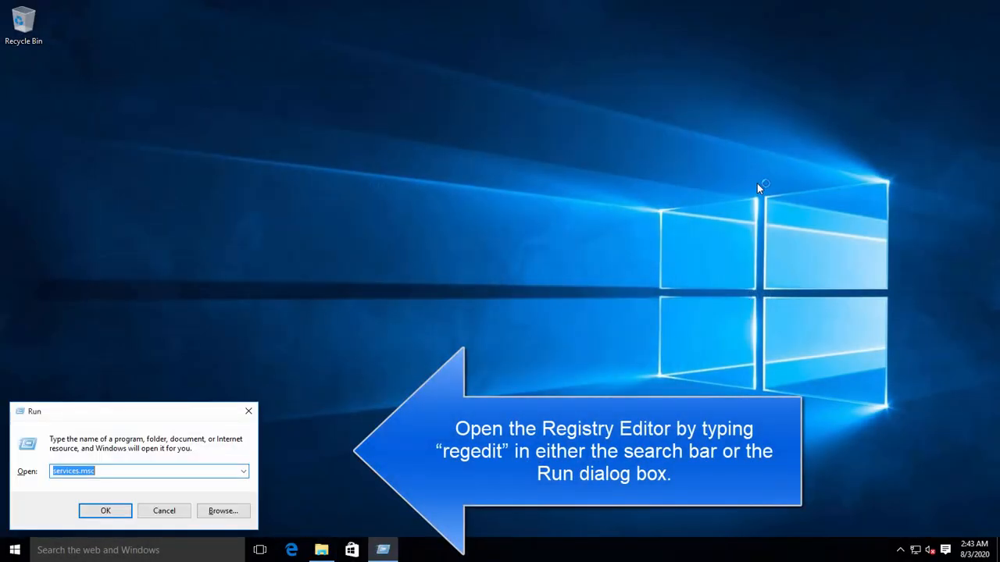
type("regedit")
key("Return")
key("Left")
key("Return")
- Collapse the expanded registry branches from the Services\Browser key back up to HKEY_LOCAL_MACHINE
key("Left")
key("Left")
key("Left")
key("Left")
key("Left")
key("Left")
key("Left")
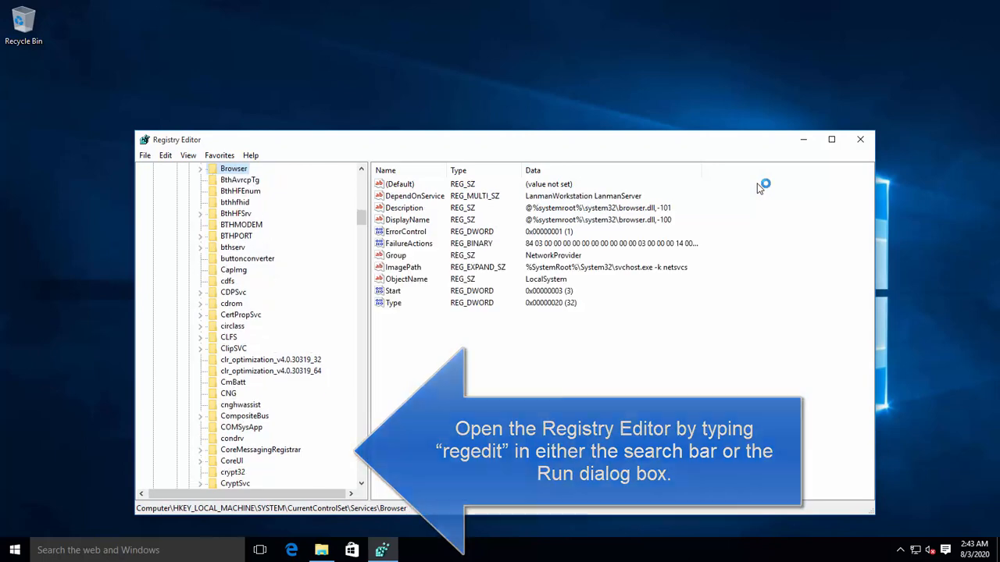
key("Left")
key("Left")
key("Left")
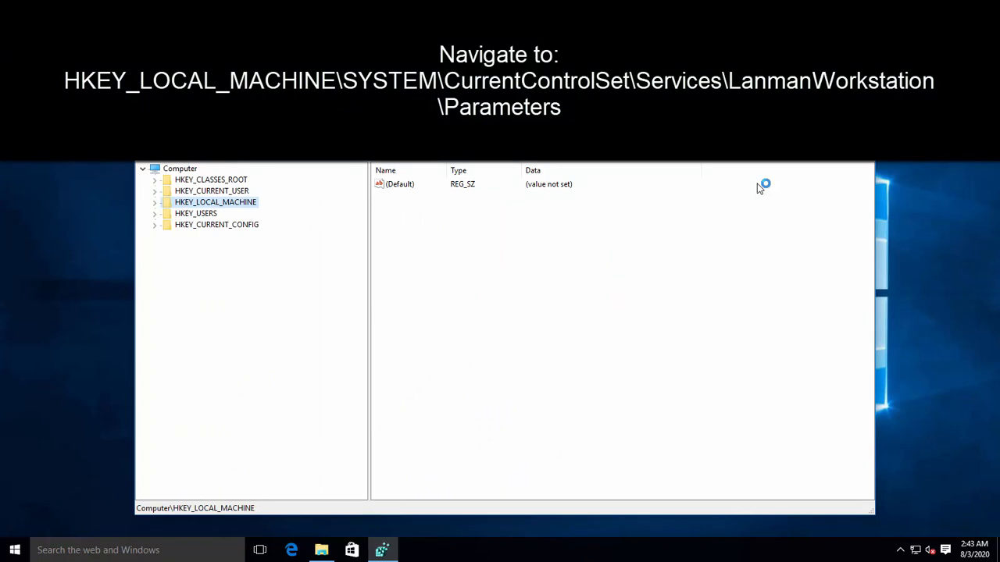
- Expand HKEY_LOCAL_MACHINE and its SYSTEM key, and select CurrentControlSet
key("Right")
key("Down")
key("Down")
key("Down")
key("Down")
key("Down")
key("Down")
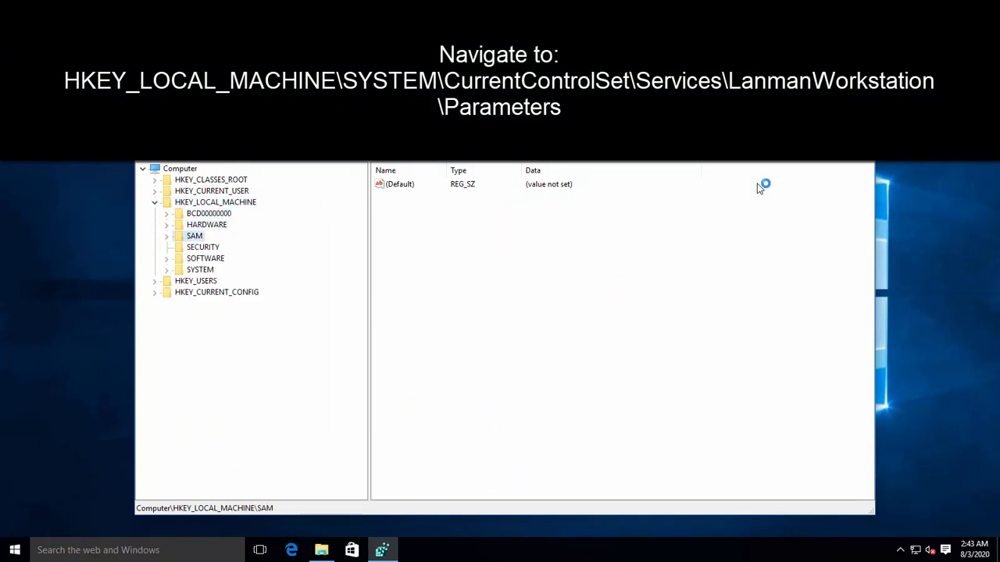
key("Right")
key("Down")
key("Down")
key("Down")
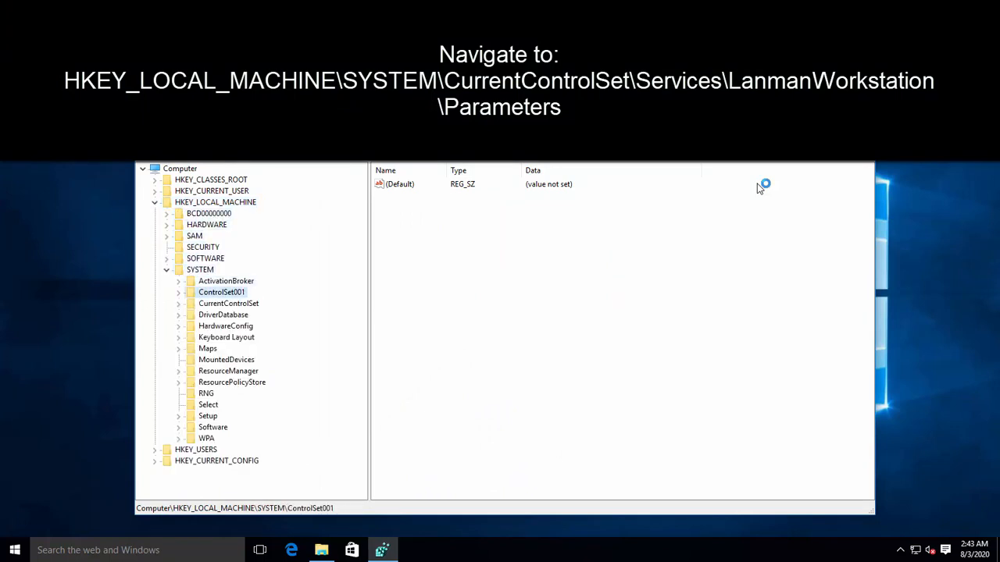
- Expand CurrentControlSet and its Services key
key("Right")
key("Down")
key("Down")
key("Down")
key("Down")
key("Down")
key("Down")
key("Up")
key("Right")
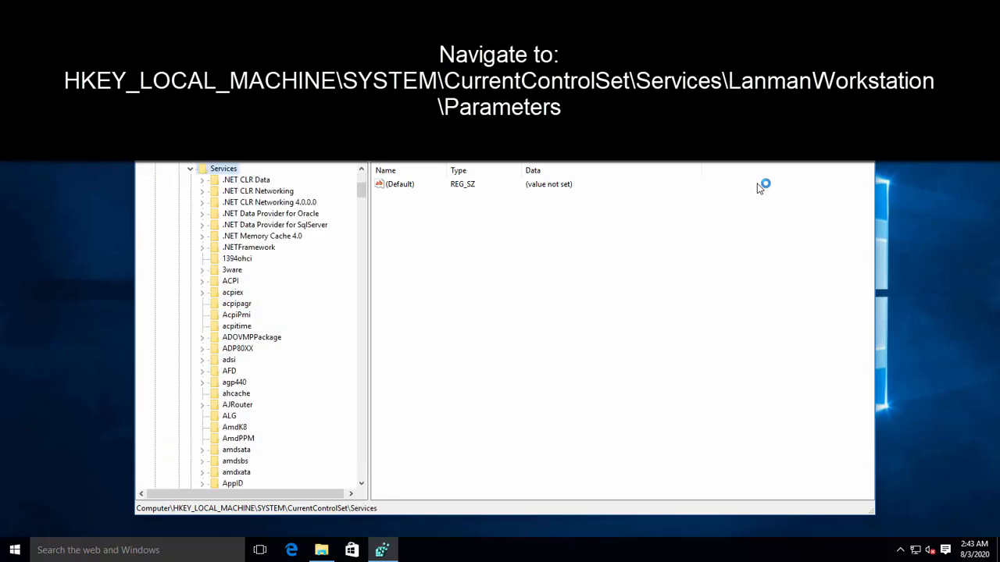
- Find LanmanWorkstation among the Services keys, expand it, and select its Parameters key
type("lanman")
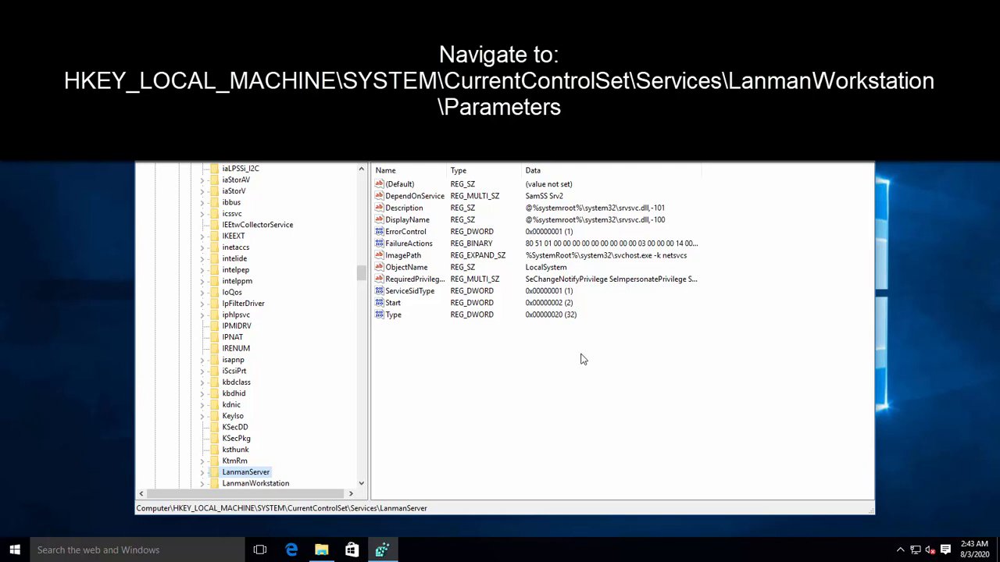
scroll(316, 366, "down", 1)
left_click(266, 450)
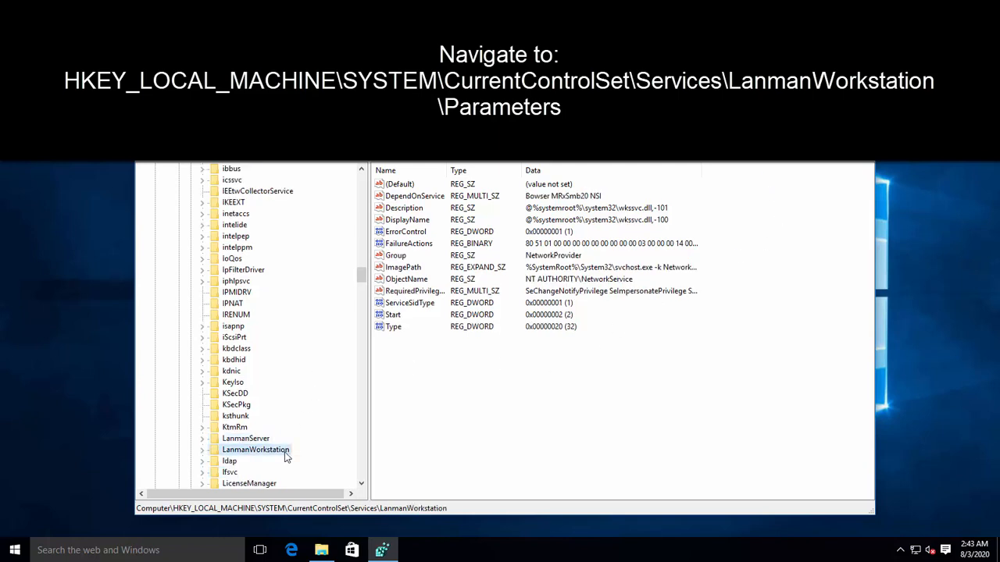
double_click(285, 458)
left_click(268, 471)
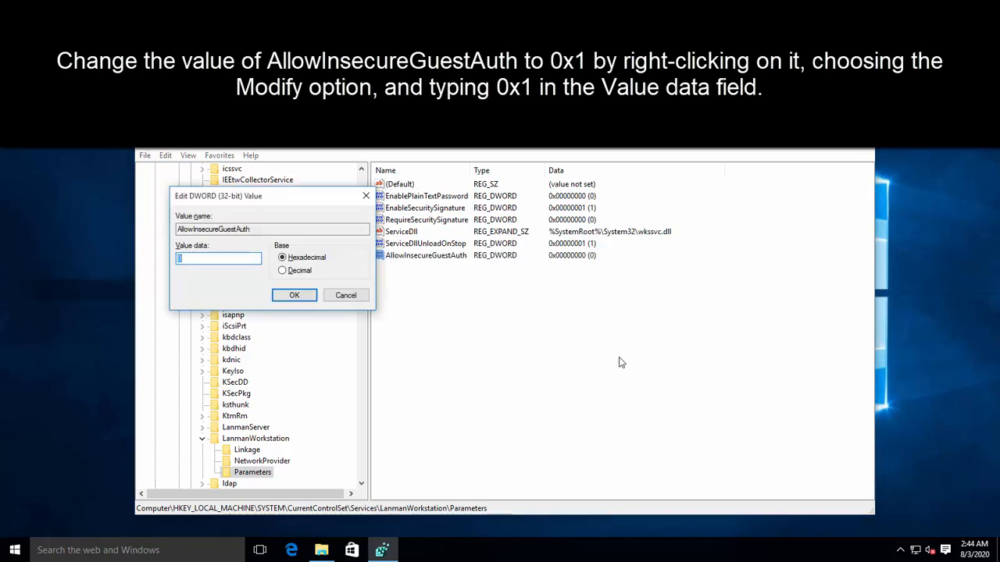
- Set the value data of AllowInsecureGuestAuth to 1 and return to the desktop
type("0")
key("BackSpace")
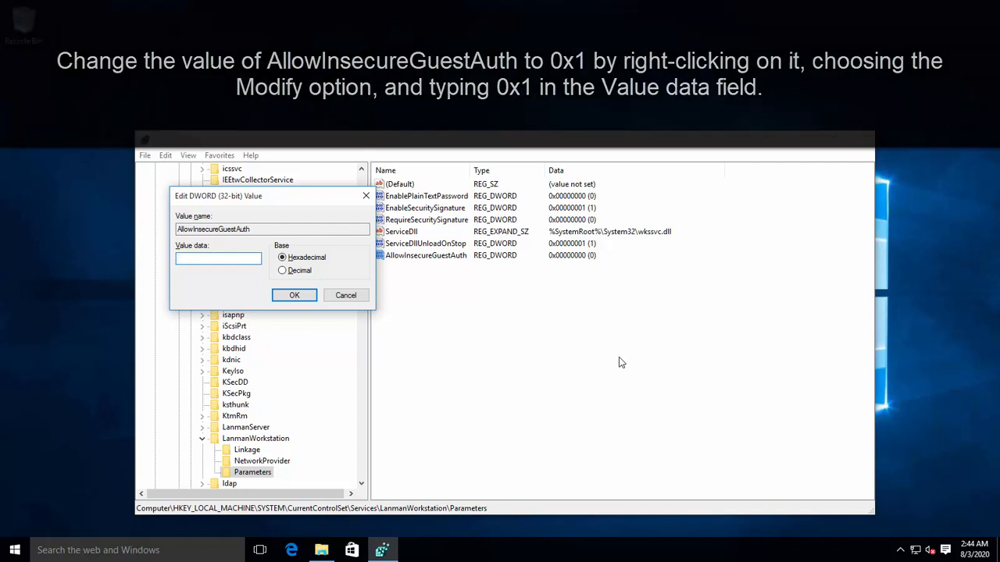
type("1")
key("Return")
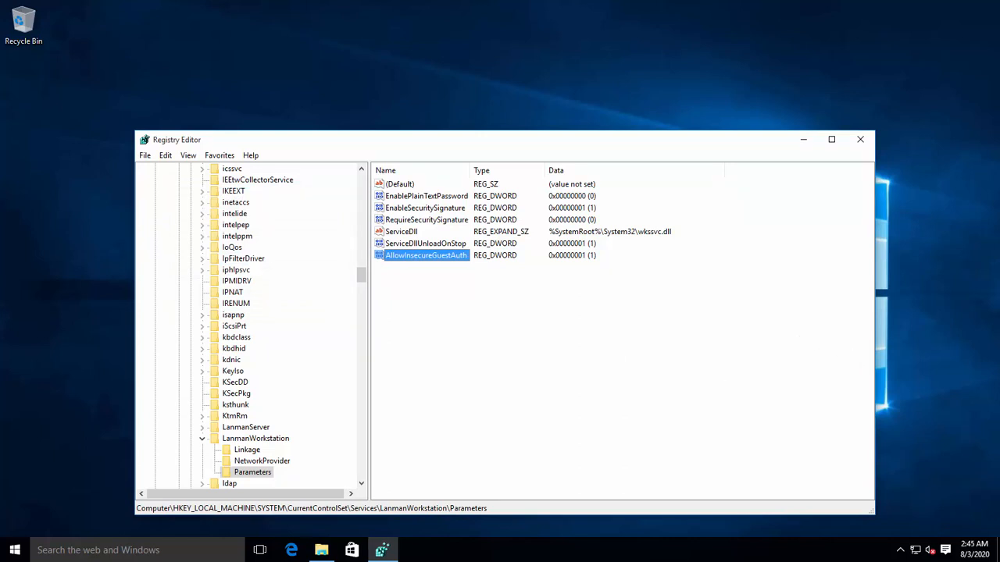
key("super+d")
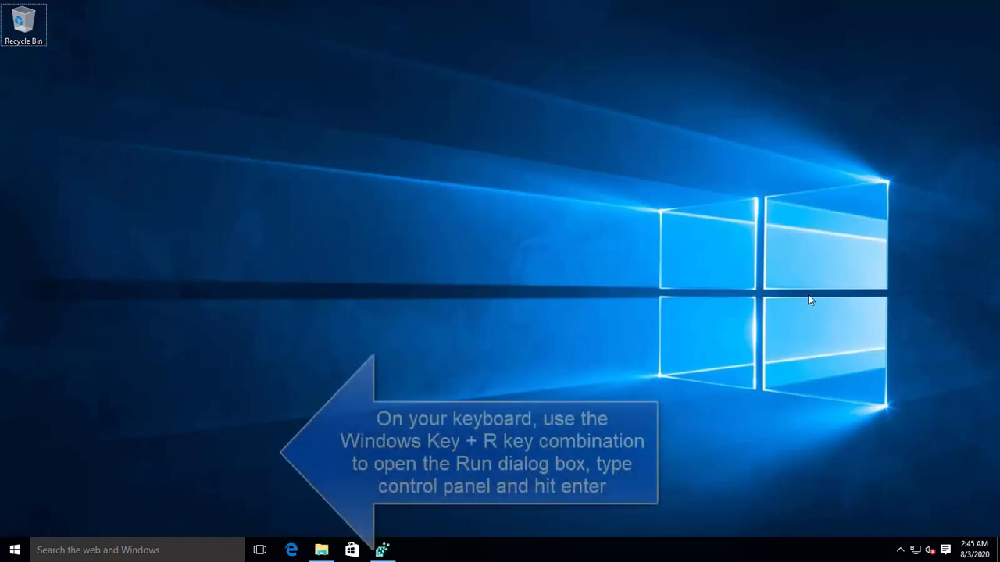
- Open Control Panel through the Run dialog with "control panel" and display its items by Category
key("super+r")
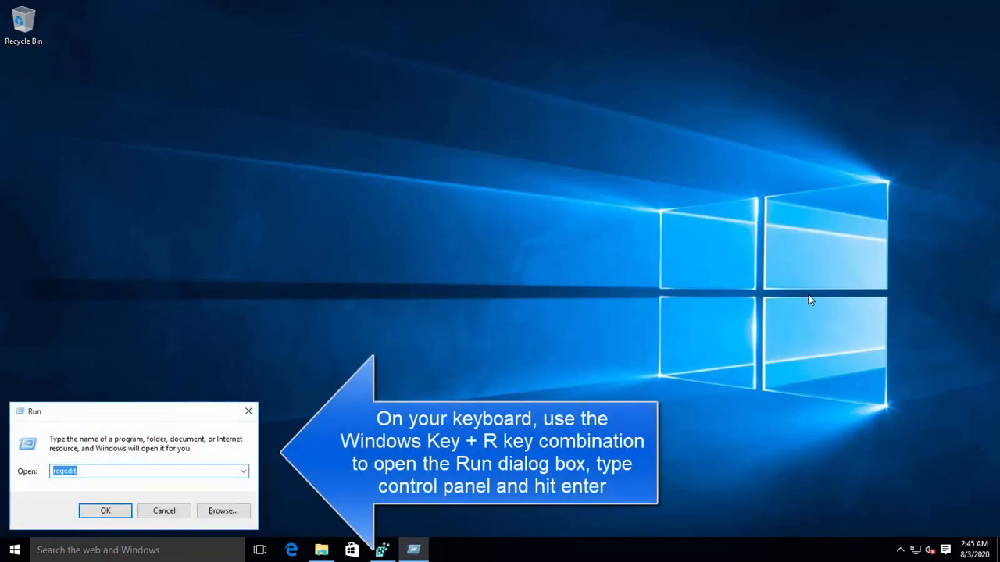
type("control panel")
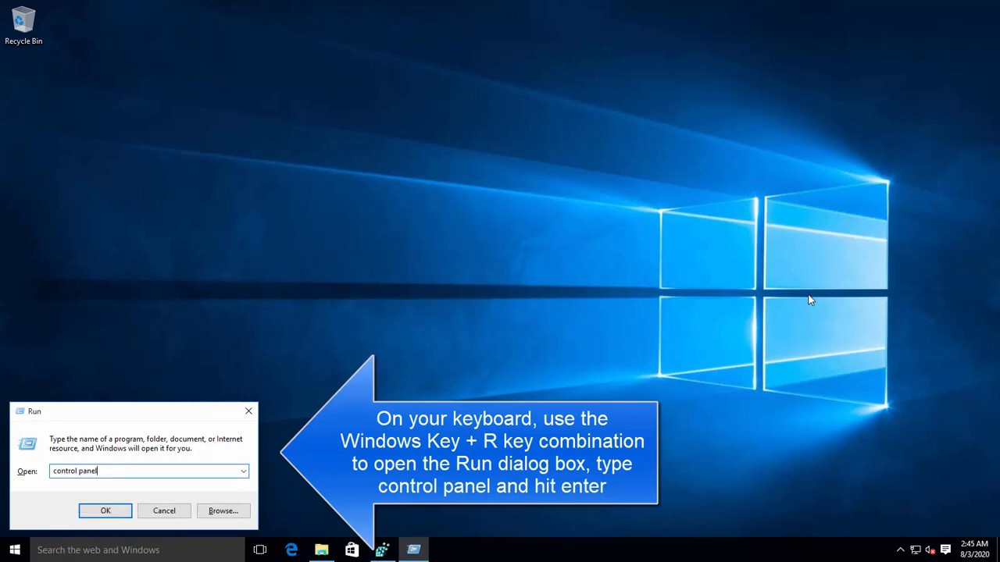
key("Return")
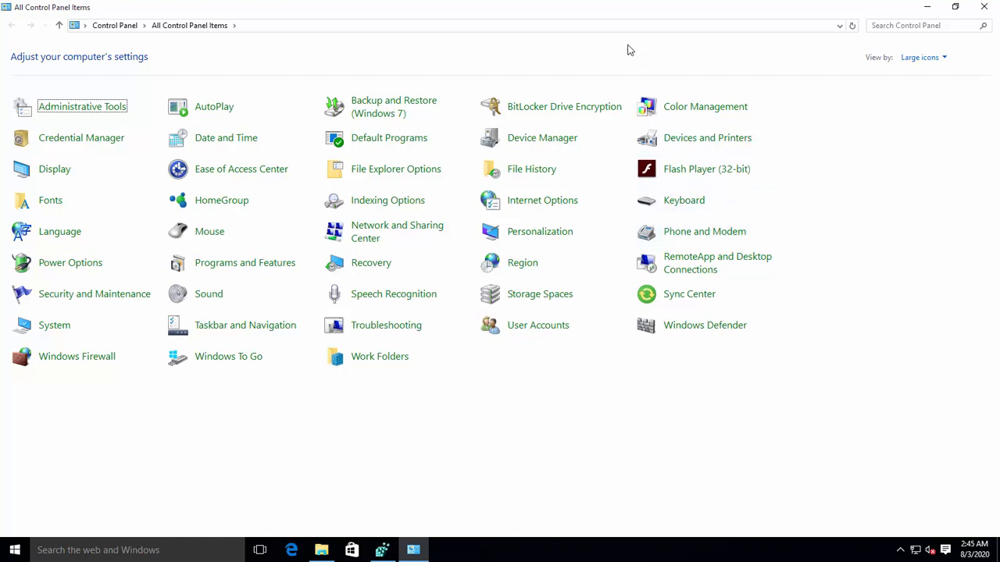
left_click(938, 59)
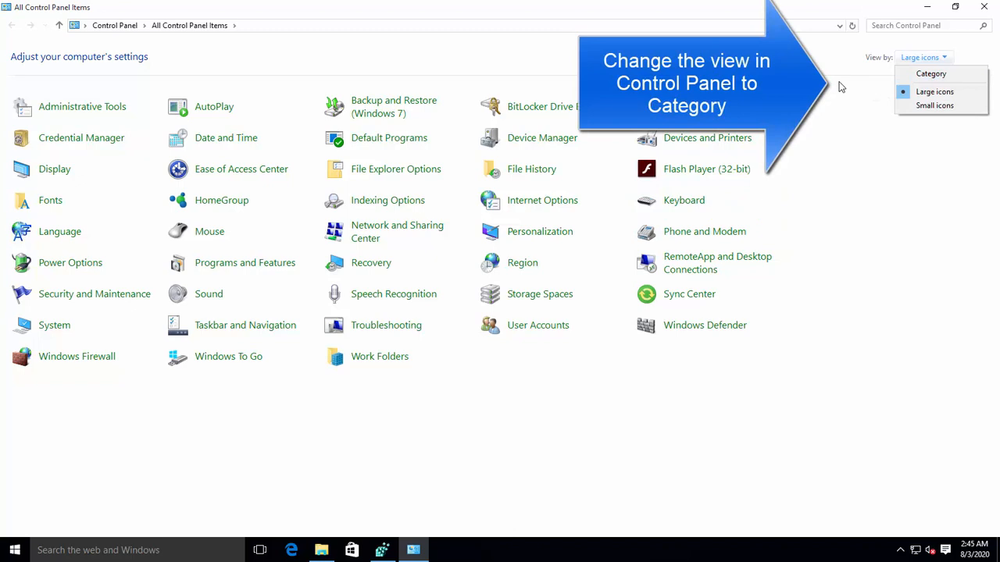
left_click(943, 76)
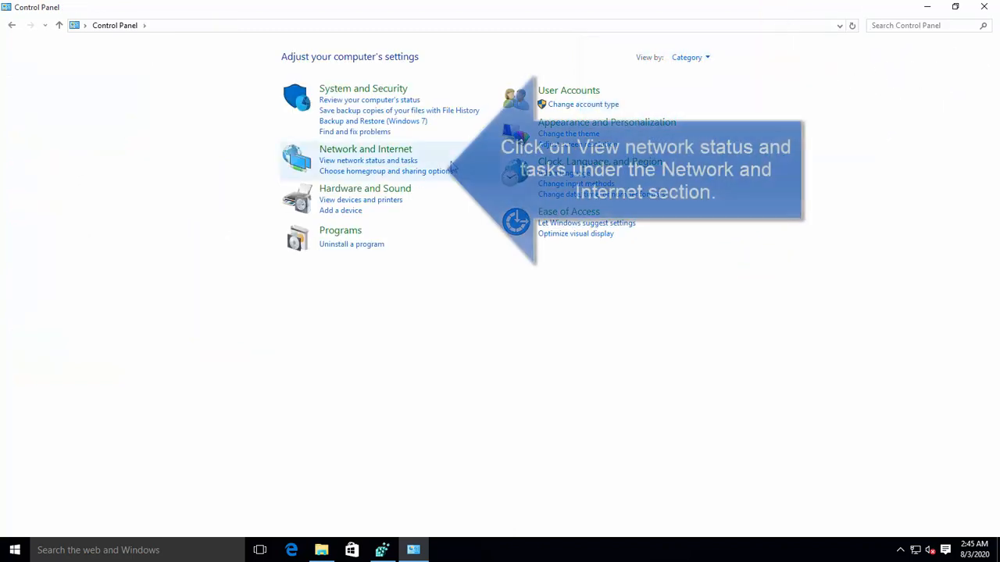
- Review the advanced sharing settings of the private profile in Network and Sharing Center, and close the window
left_click(401, 169)
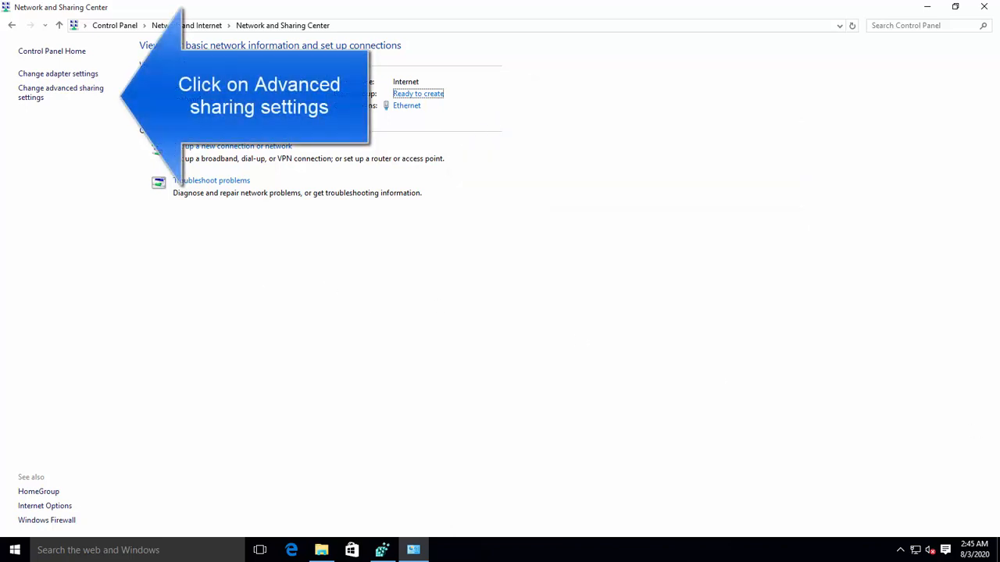
left_click(73, 92)
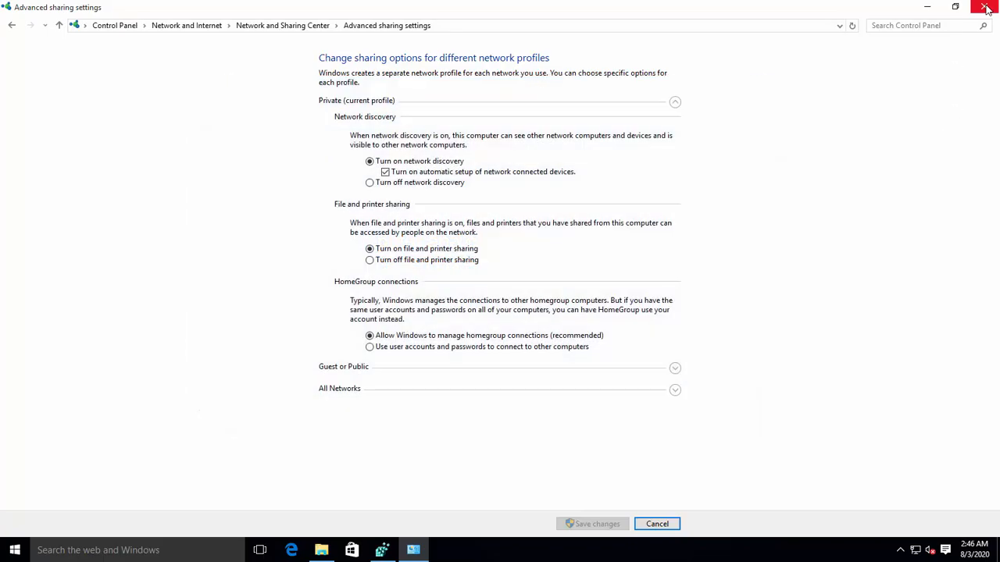
left_click(985, 7)
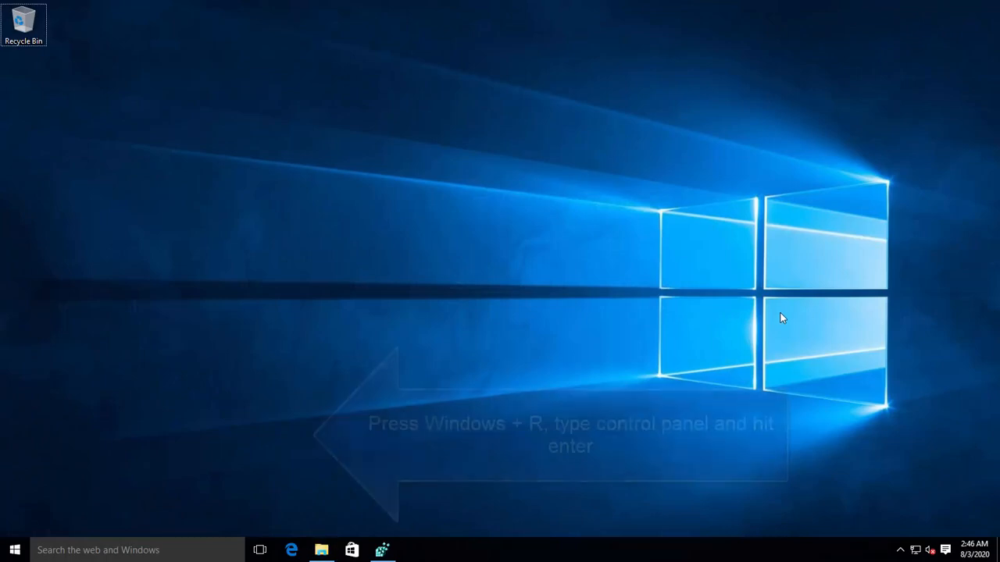
- Reopen Control Panel with the Run command "control panel" and change its view to Large icons
key("super+r")
type("control")
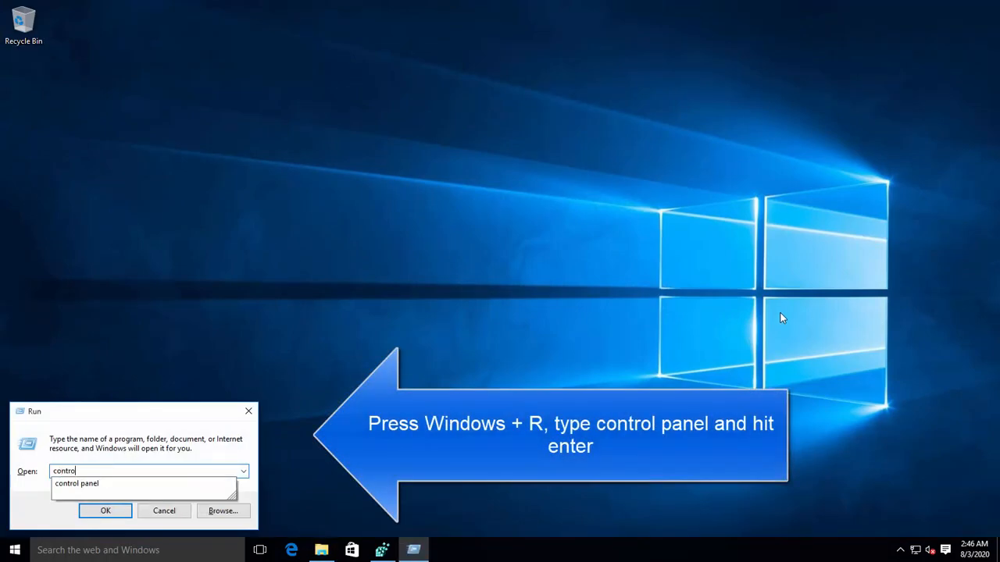
type(" panel")
key("Return")
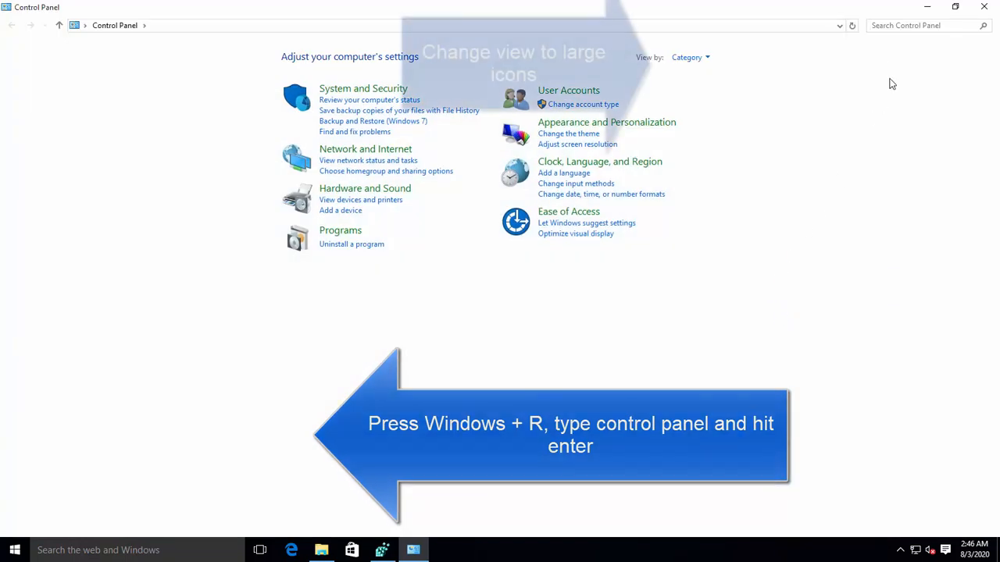
left_click(691, 61)
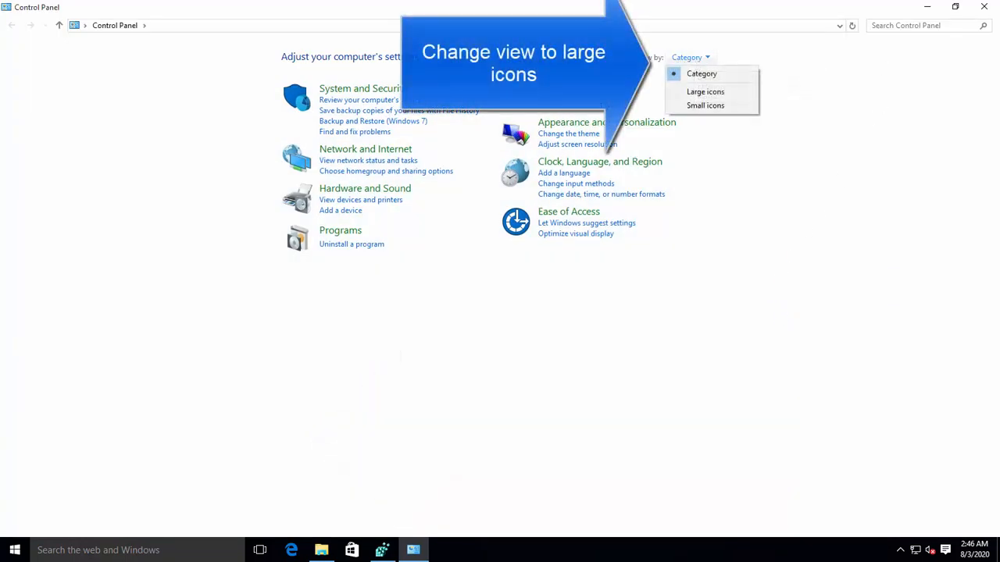
left_click(702, 92)
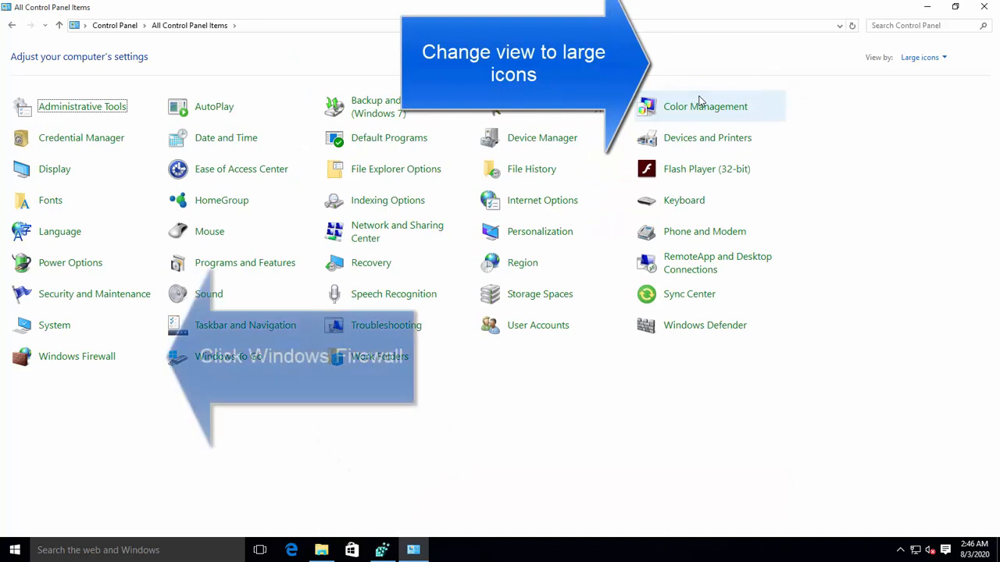
- Open the list of apps allowed through Windows Firewall and enable changing its settings
left_click(66, 364)
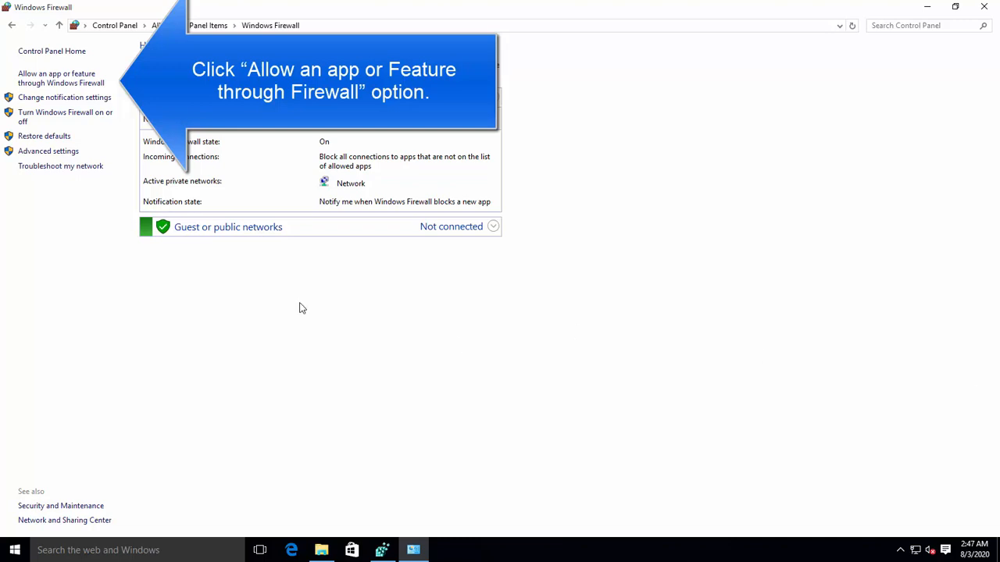
left_click(71, 88)
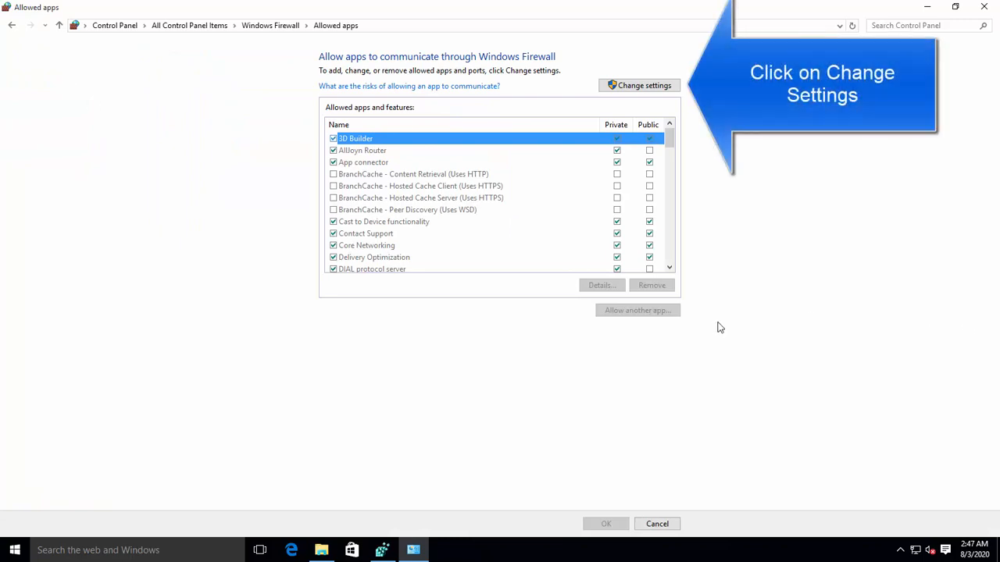
left_click(639, 86)
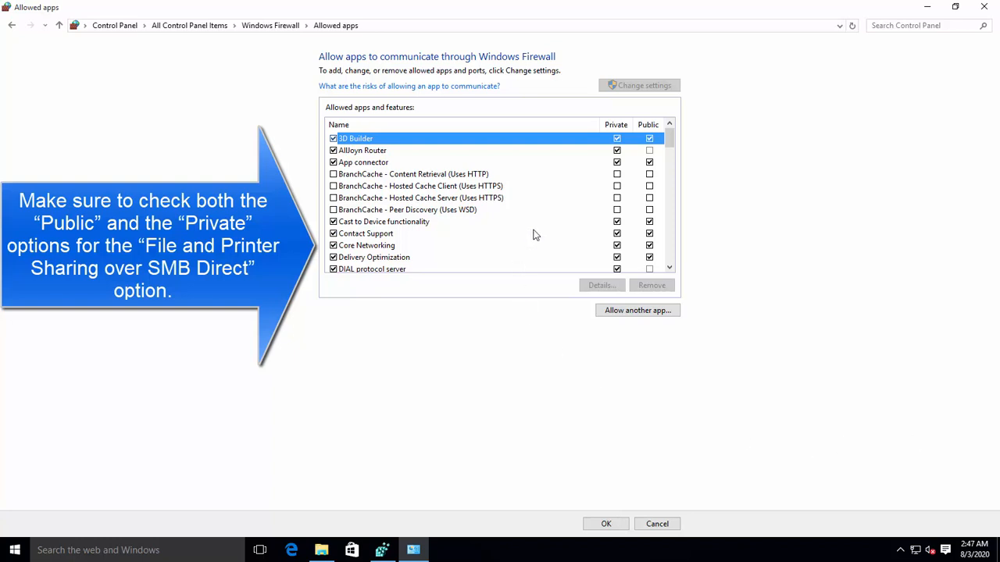
- Allow File and Printer Sharing on public networks, confirm the change, and close Windows Firewall
scroll(559, 218, "down", 3)
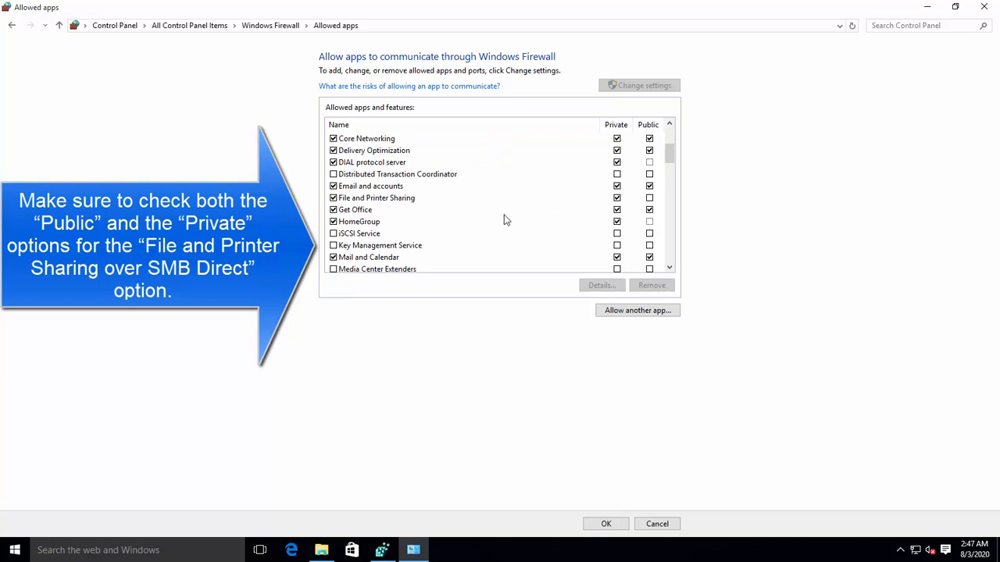
left_click(434, 201)
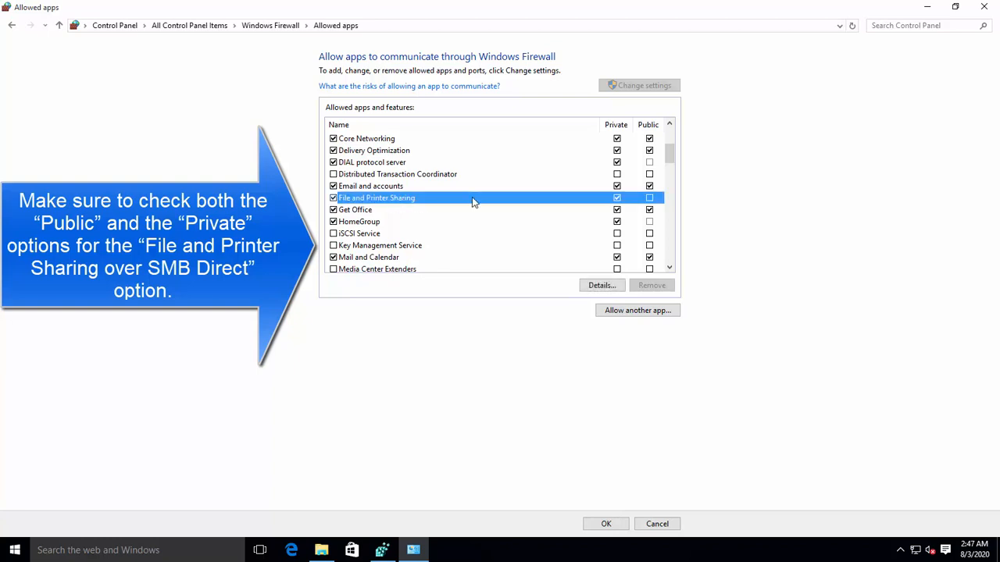
left_click(651, 199)
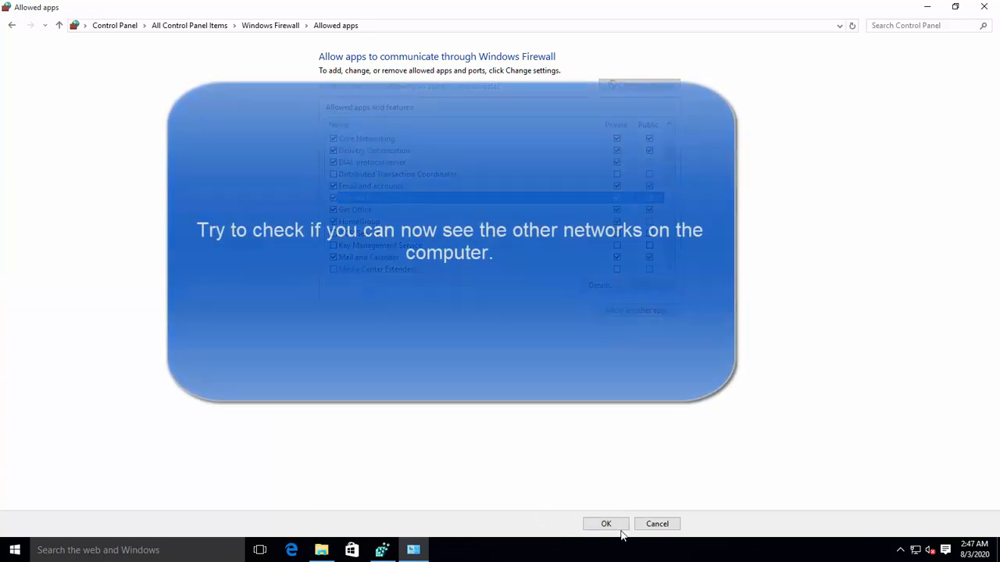
left_click(614, 524)
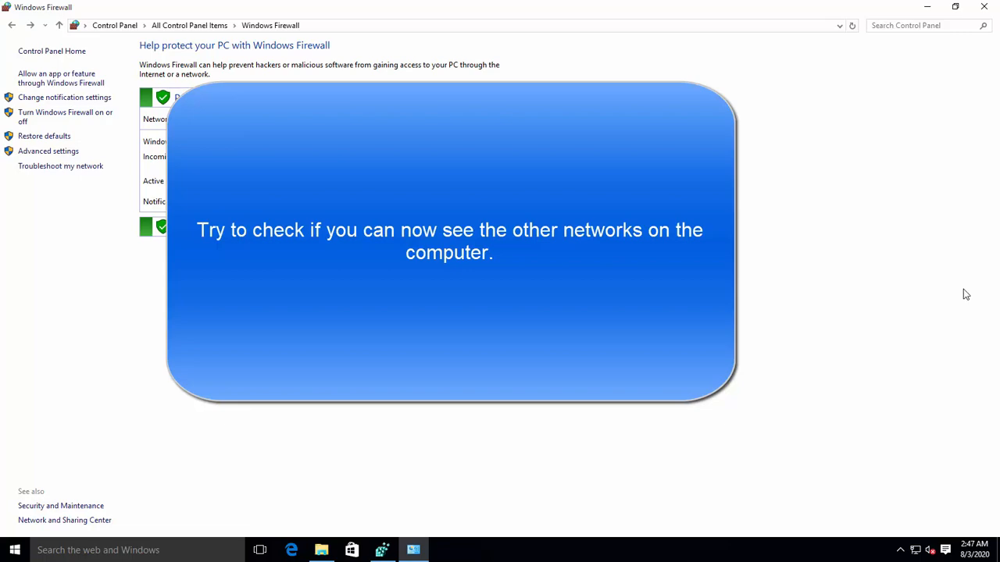
left_click(985, 7)
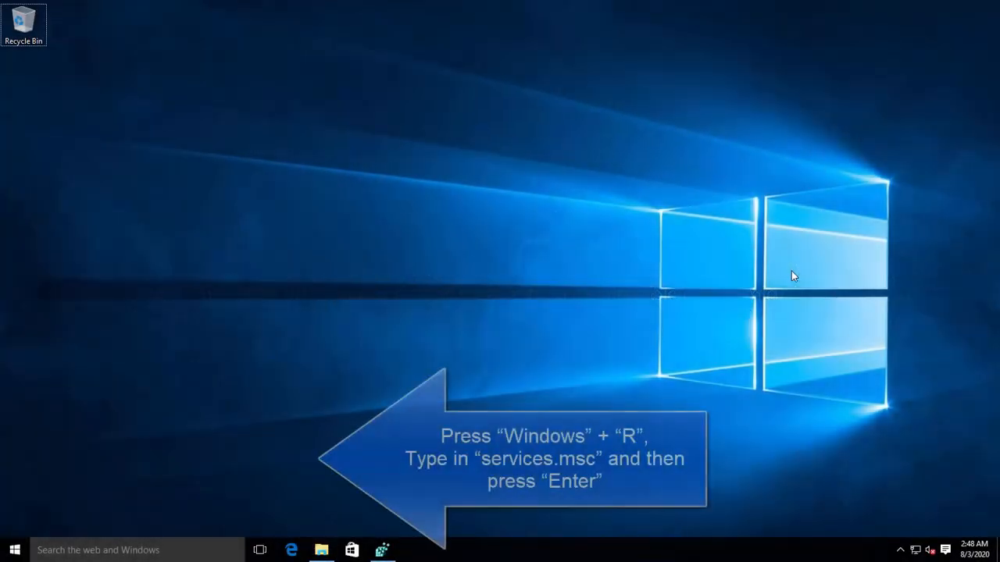
- Open the Services console by running services.msc from the Run dialog
key("super+r")
type("service")
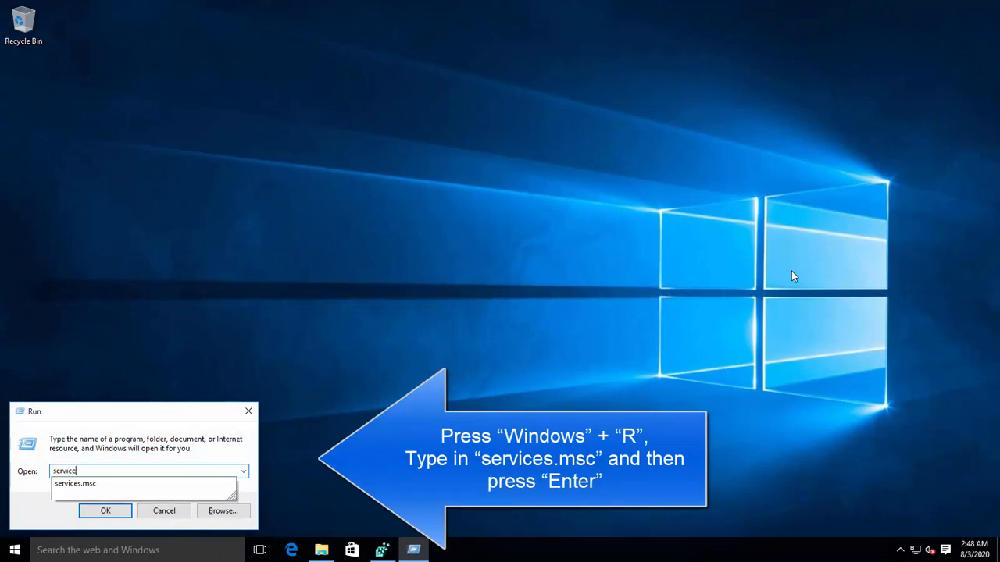
type("s.msc")
key("Return")
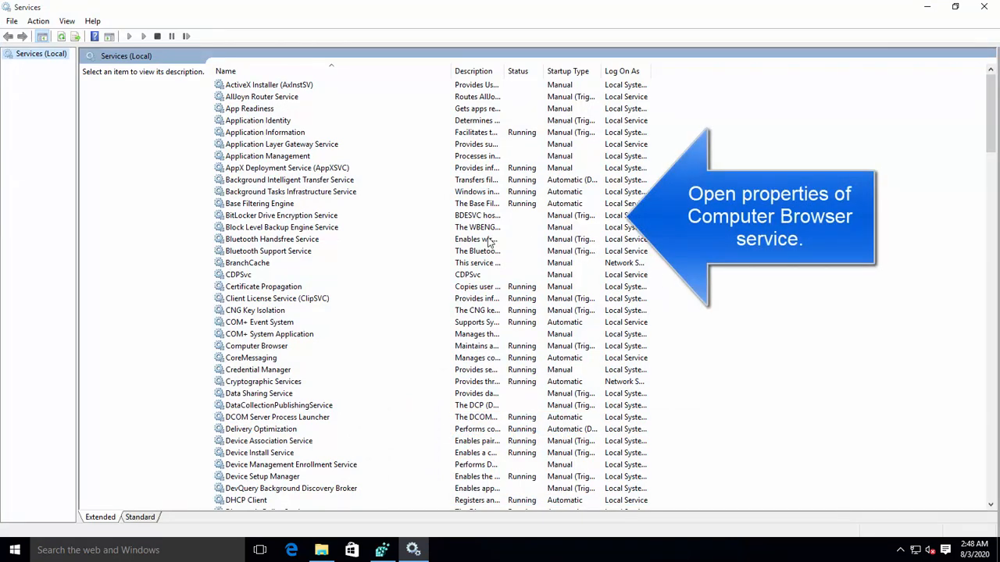
- Open the properties of the Computer Browser service and set its startup type to Automatic
left_click(384, 228)
key("c")
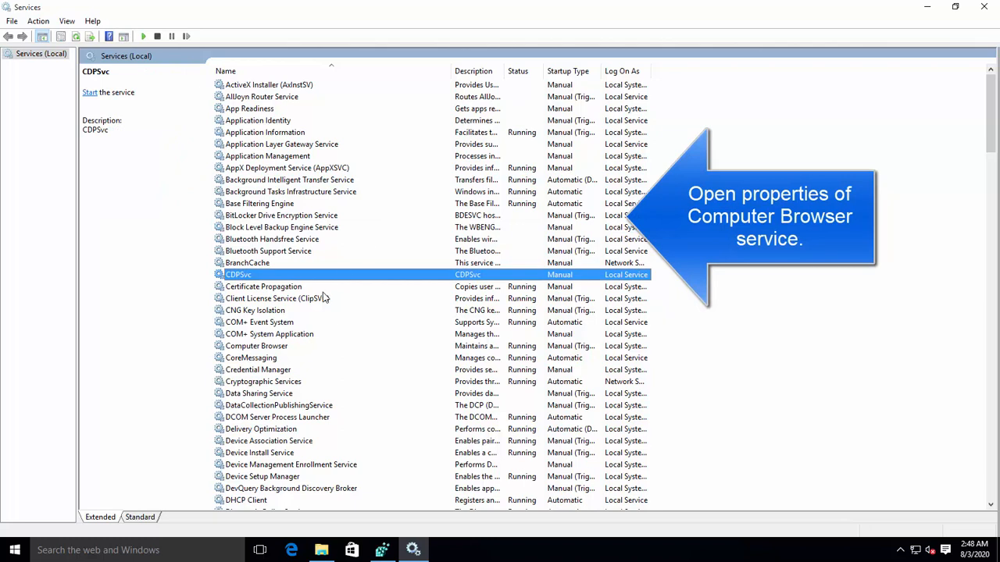
left_click(259, 348)
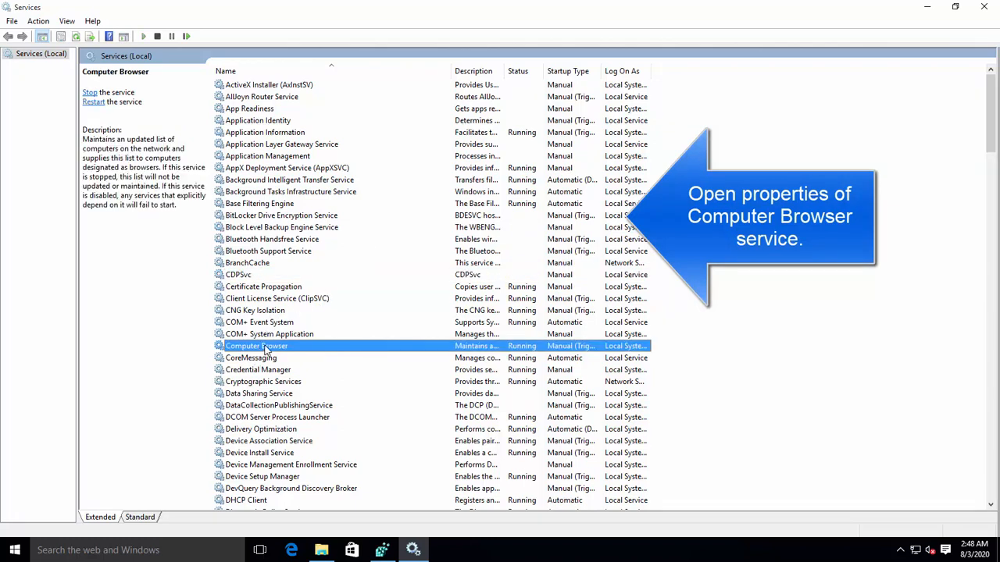
double_click(265, 349)
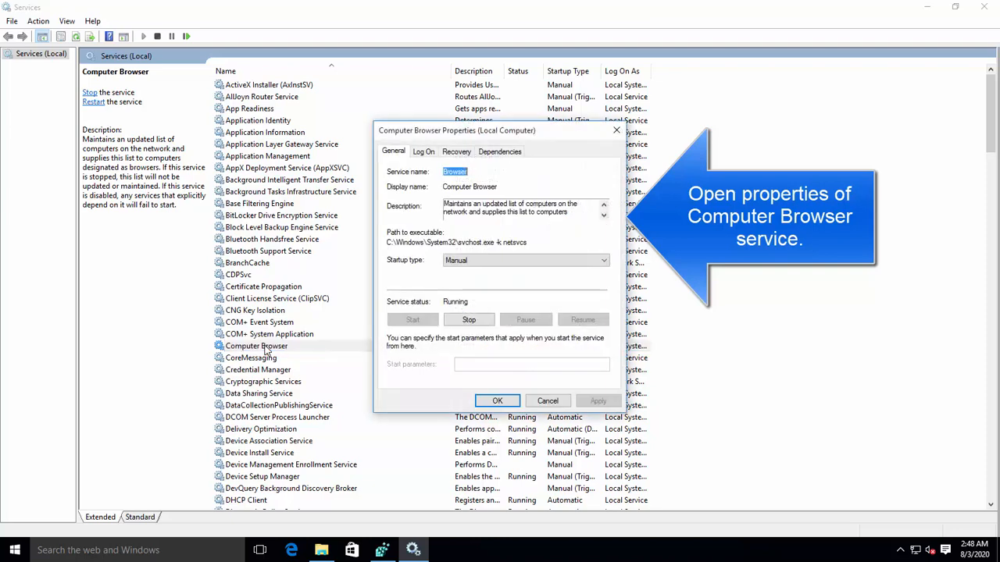
left_click(472, 264)
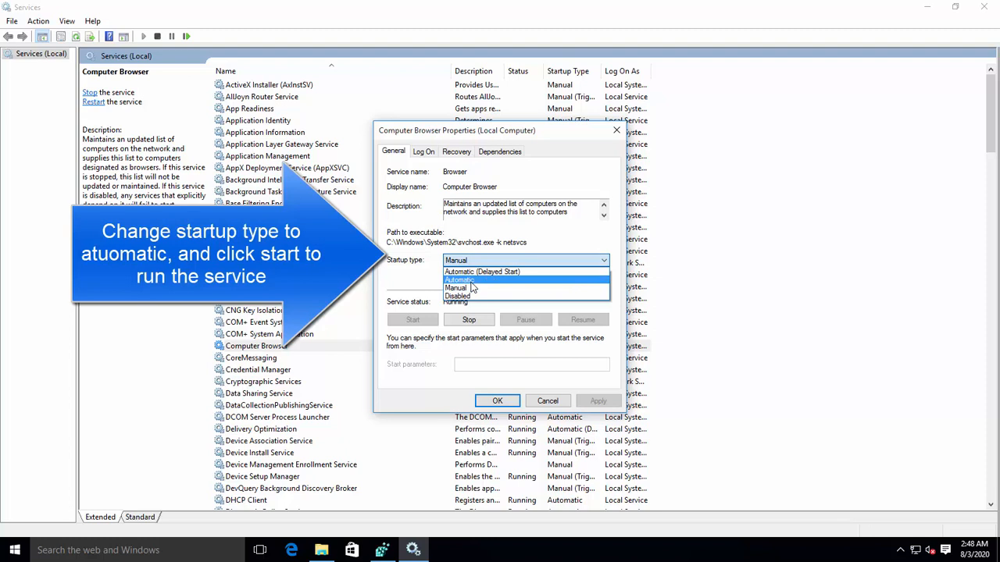
left_click(471, 281)
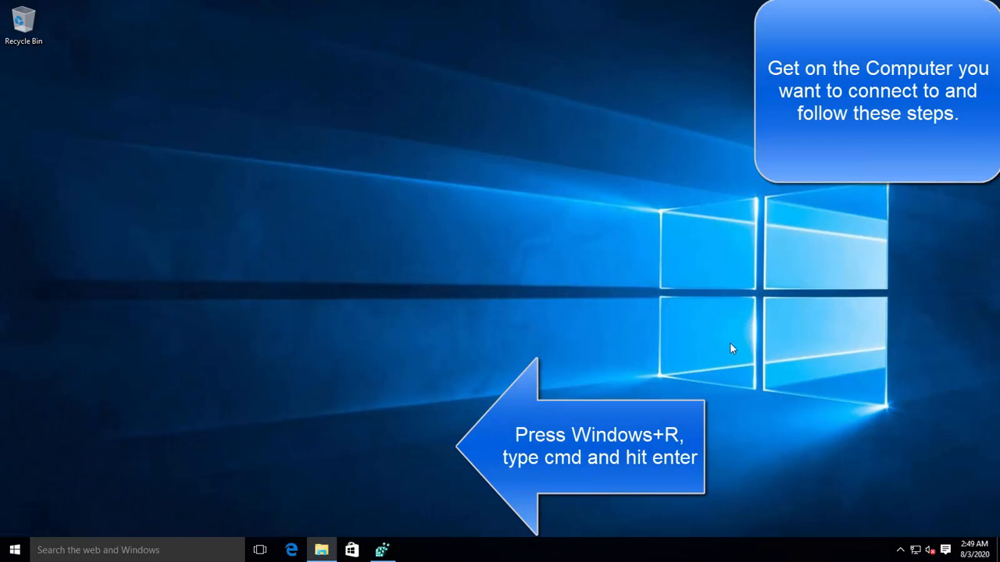
- Open Command Prompt by running cmd, and execute ipconfig to list the computer's network configuration
key("super+r")
type("cmd")
key("Return")
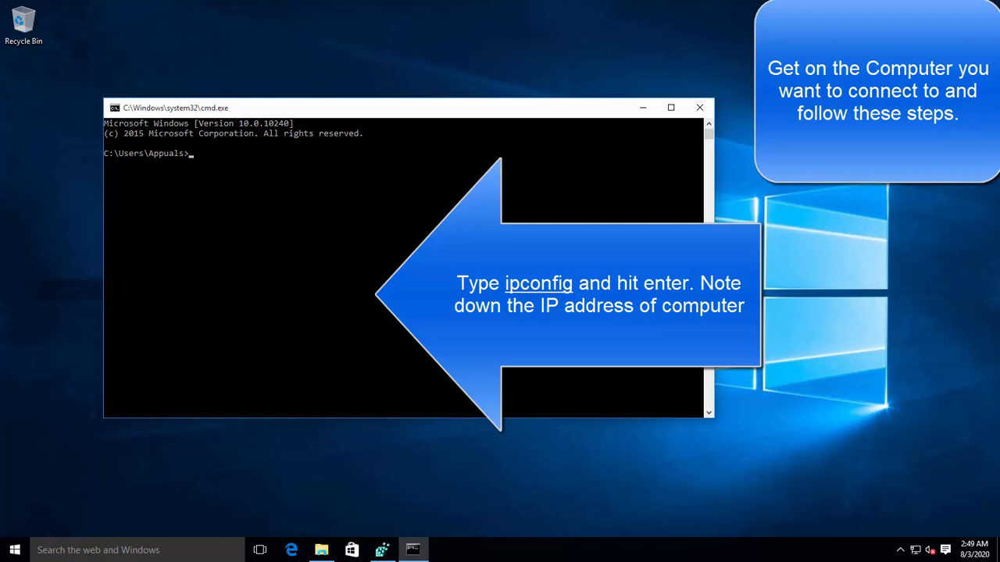
left_click(539, 294)
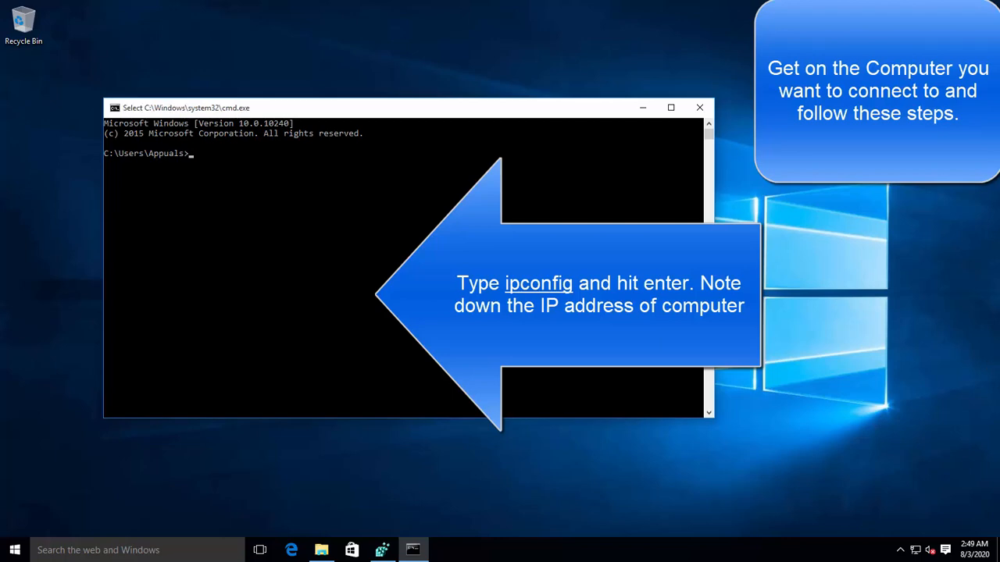
type("ipconfig")
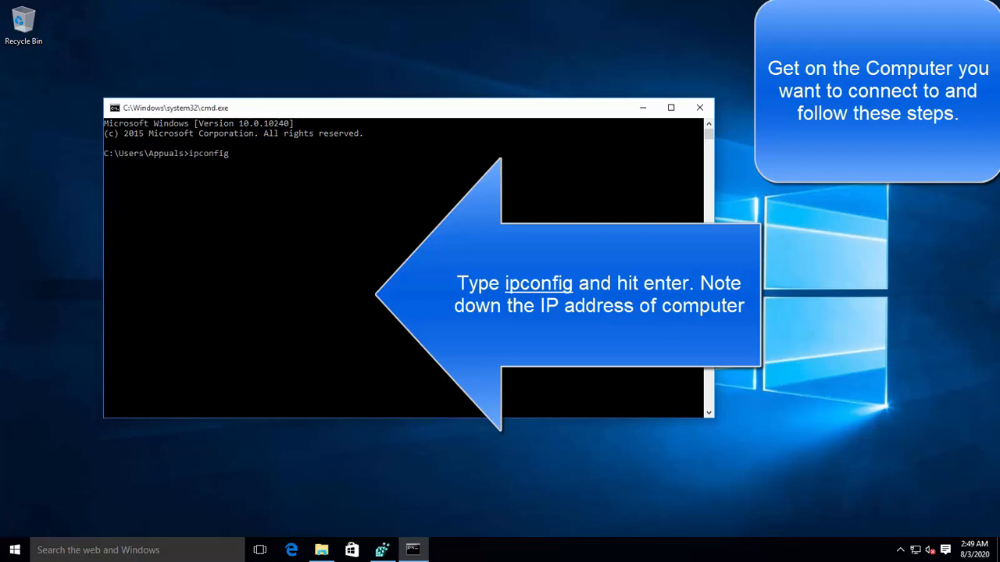
key("Return")
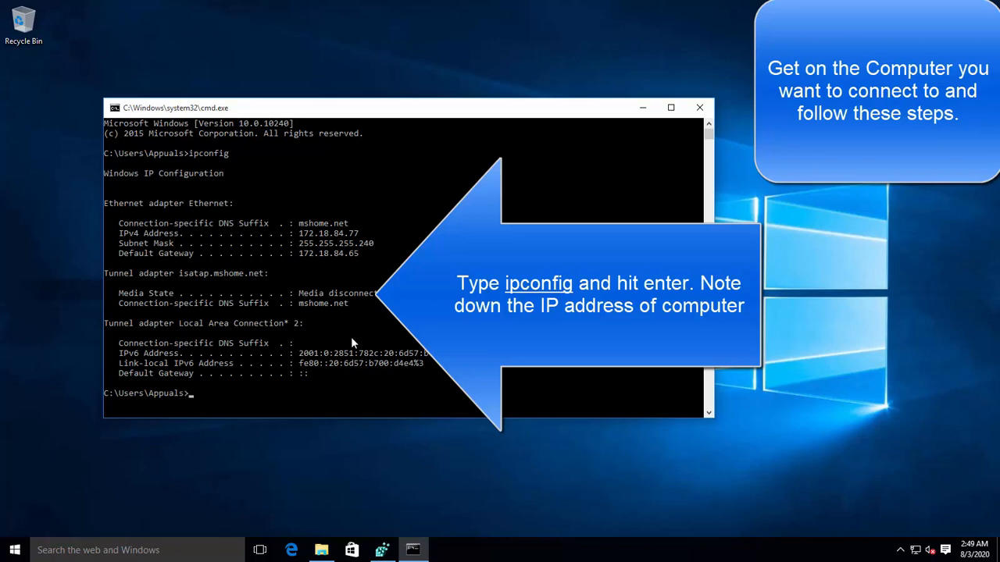
- Highlight the Ethernet adapter's IPv4 address in the ipconfig output to note it down, and clear the highlight
left_click_drag(294, 254, 388, 235)
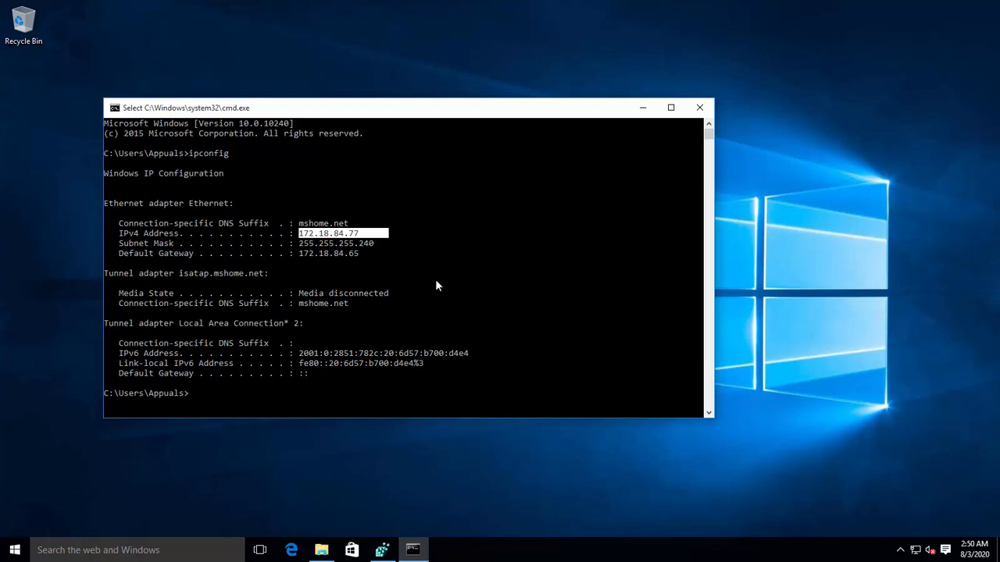
left_click_drag(492, 273, 490, 291)
left_click(491, 287)
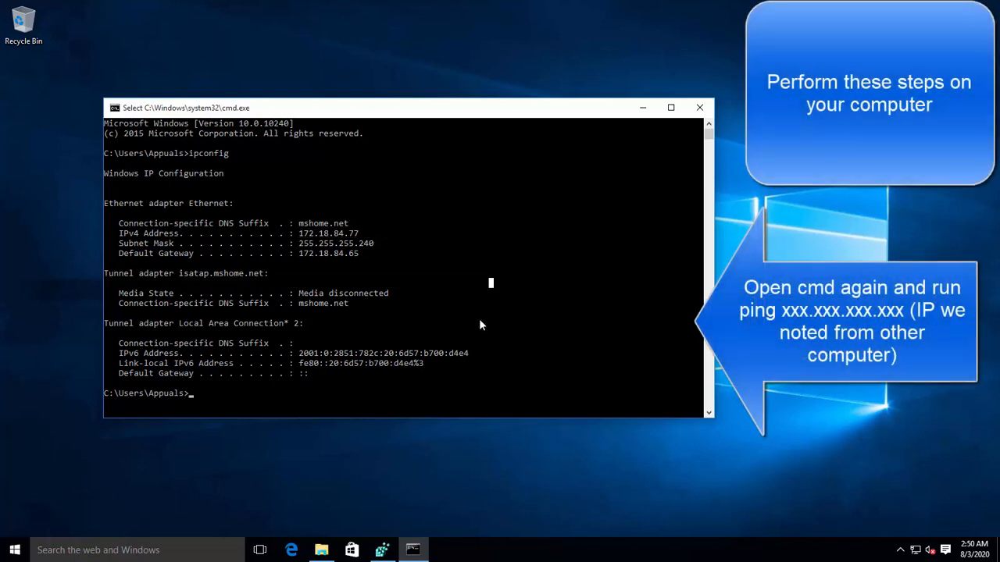
scroll(485, 320, "down", 2)
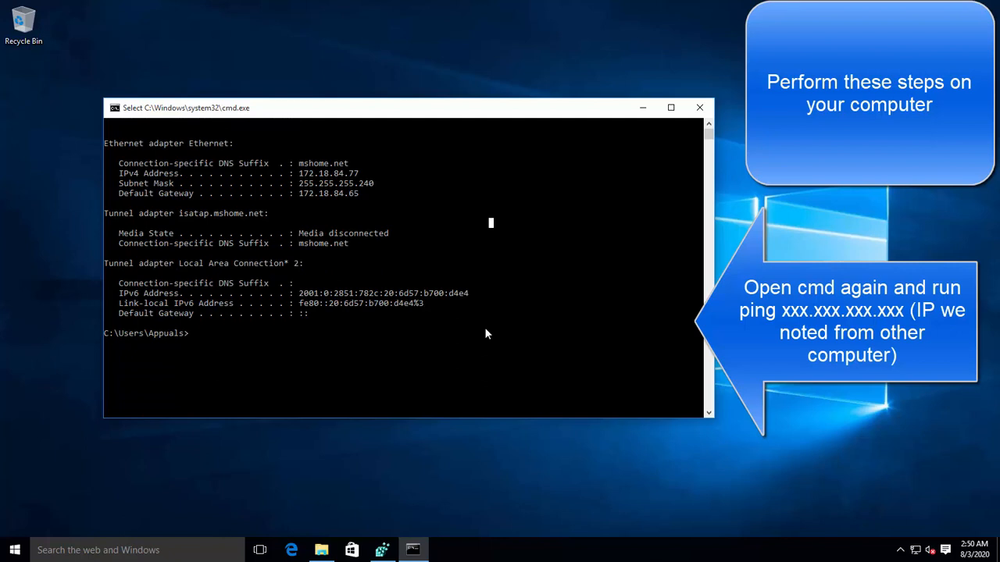
type("ping")
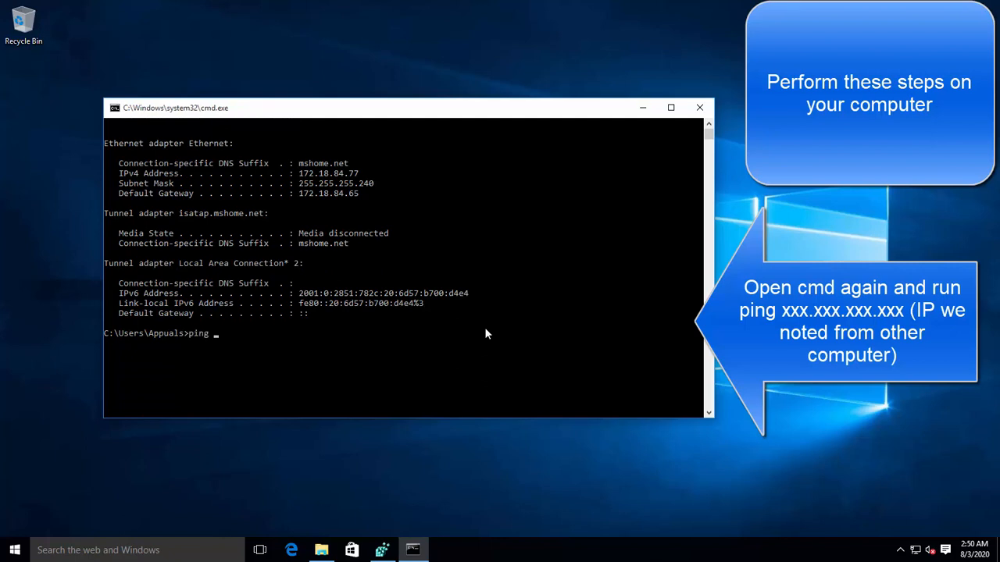
key("BackSpace")
key("BackSpace")
key("BackSpace")
key("BackSpace")
key("BackSpace")
- Ping 172.18.84.77 from the Command Prompt of the second computer to test the connection
left_click_drag(999, 192, 895, 116)
type("ping")
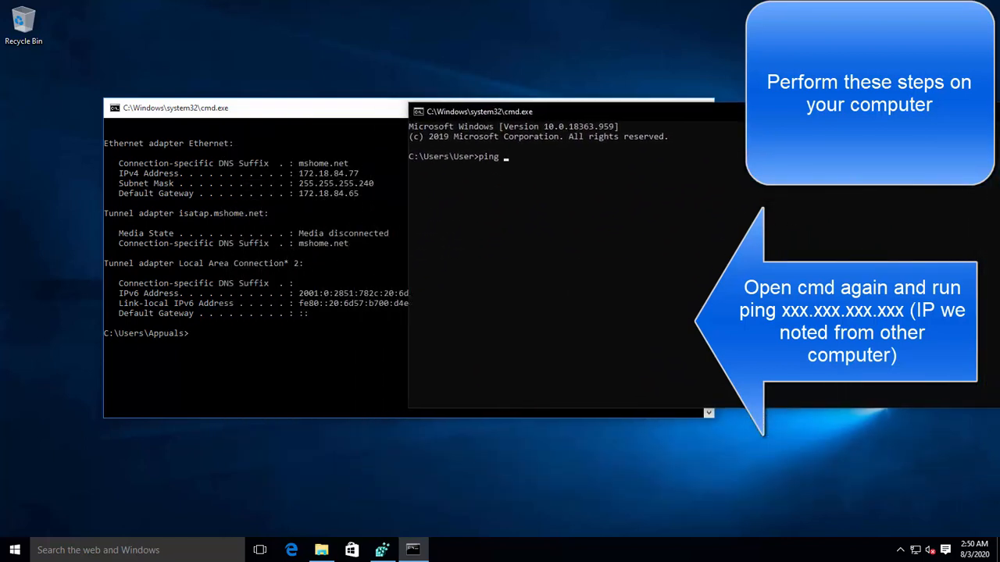
type(" 172.18.84.77")
key("Return")
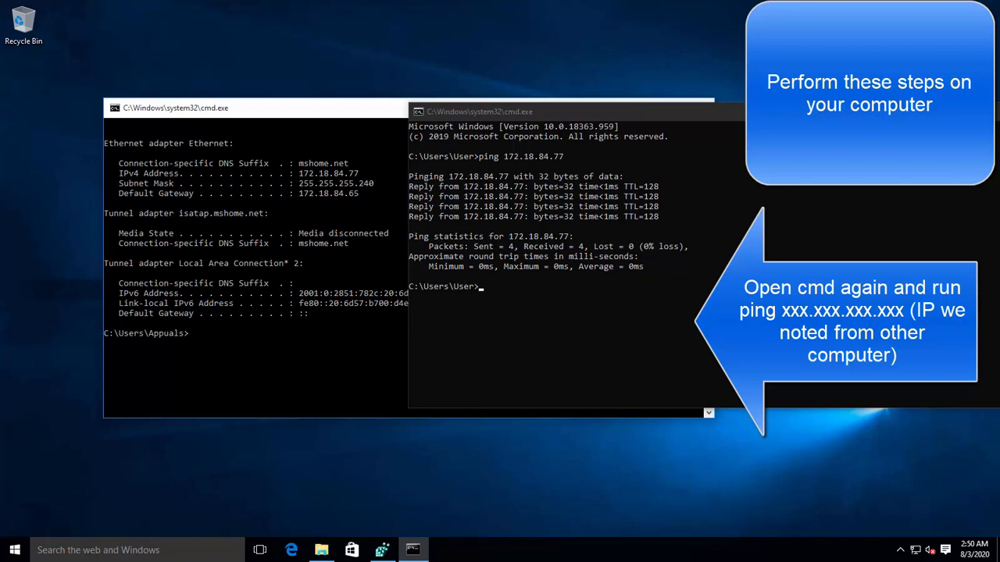
left_click(681, 451)
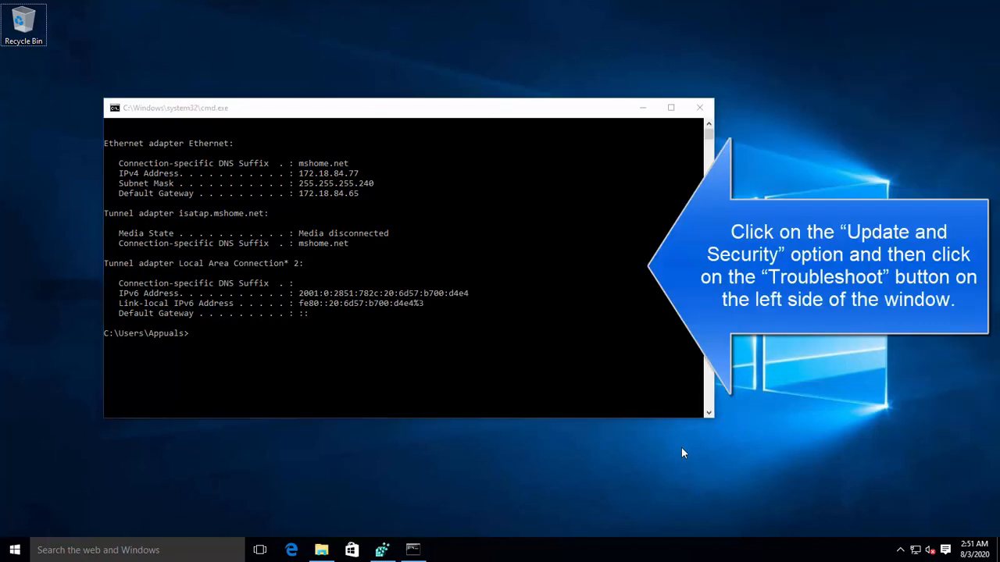
- Open the Troubleshoot page under Update & Security in Windows Settings and select the Internet Connections troubleshooter
key("super+i")
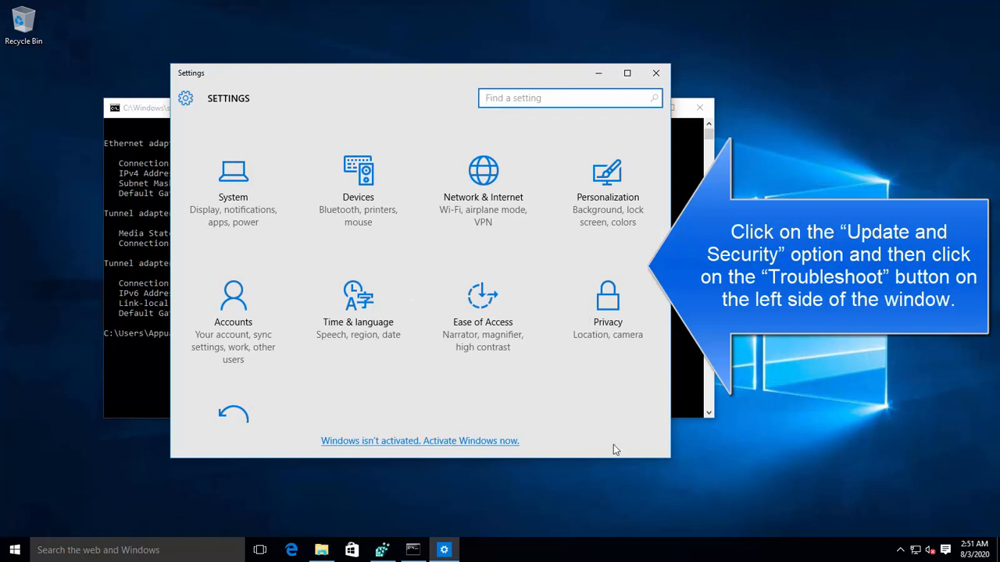
scroll(457, 383, "down", 2)
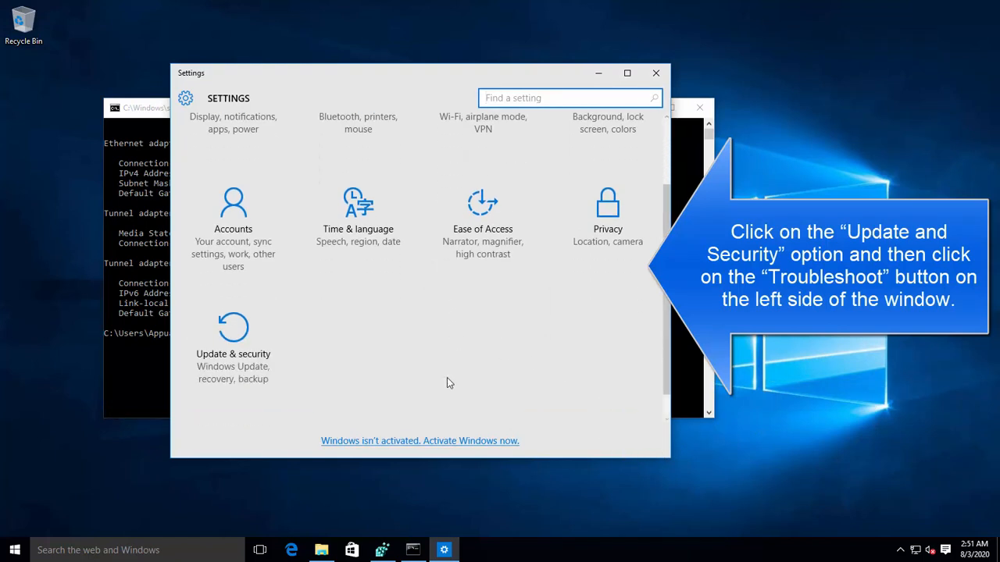
left_click(248, 361)
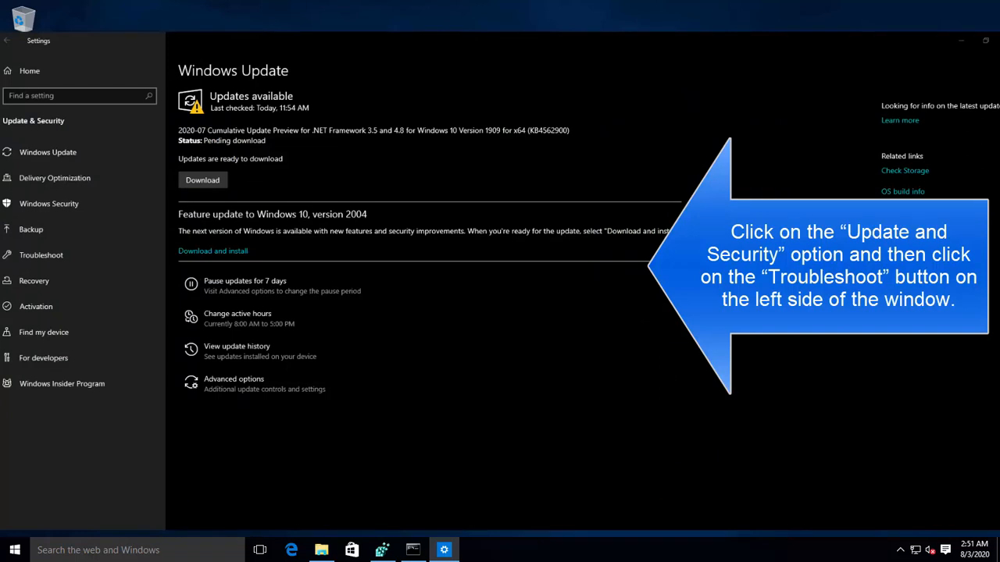
key("super+Up")
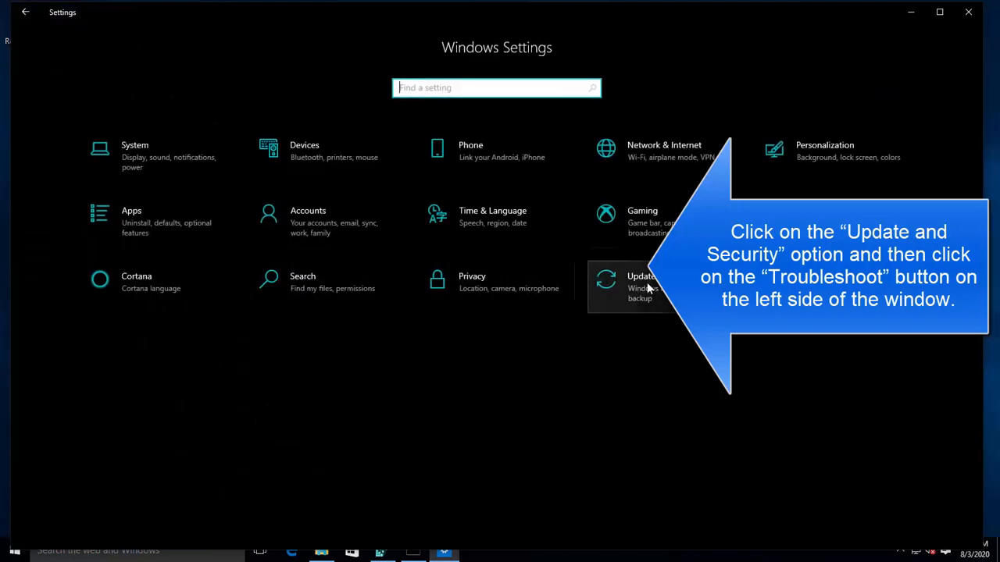
left_click(624, 285)
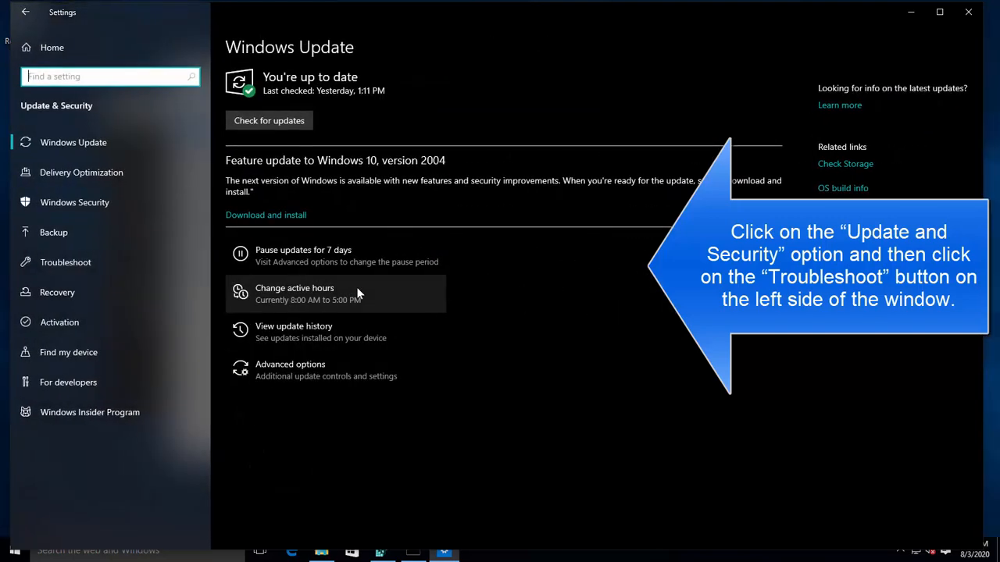
left_click(127, 263)
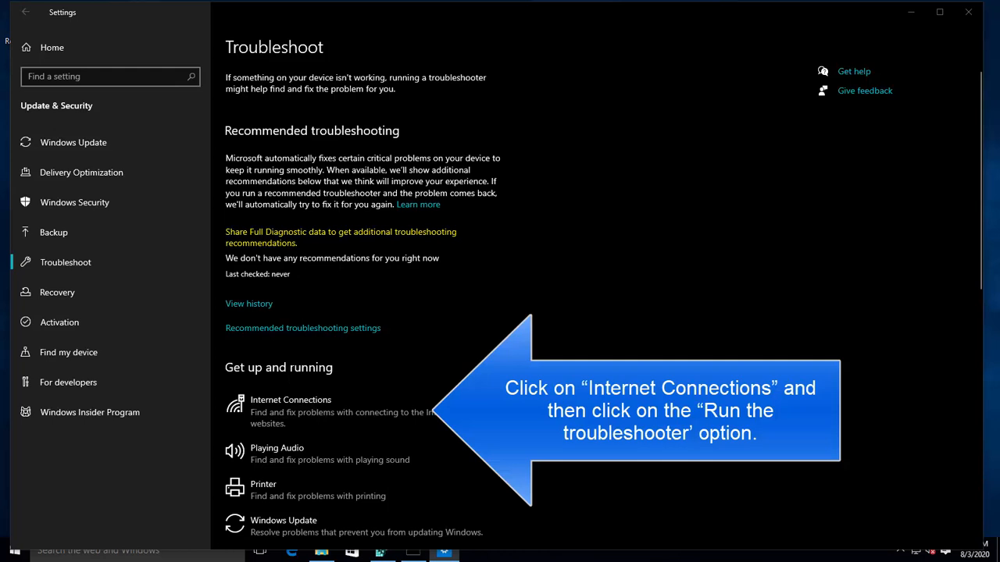
left_click(414, 409)
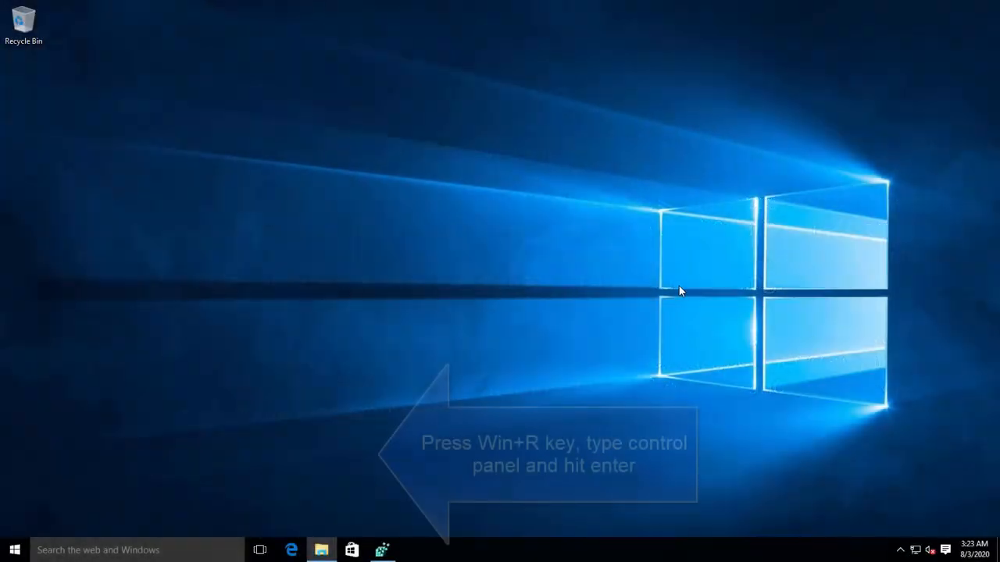
- Open Control Panel from the Run dialog and set its items to display as small icons
key("super+r")
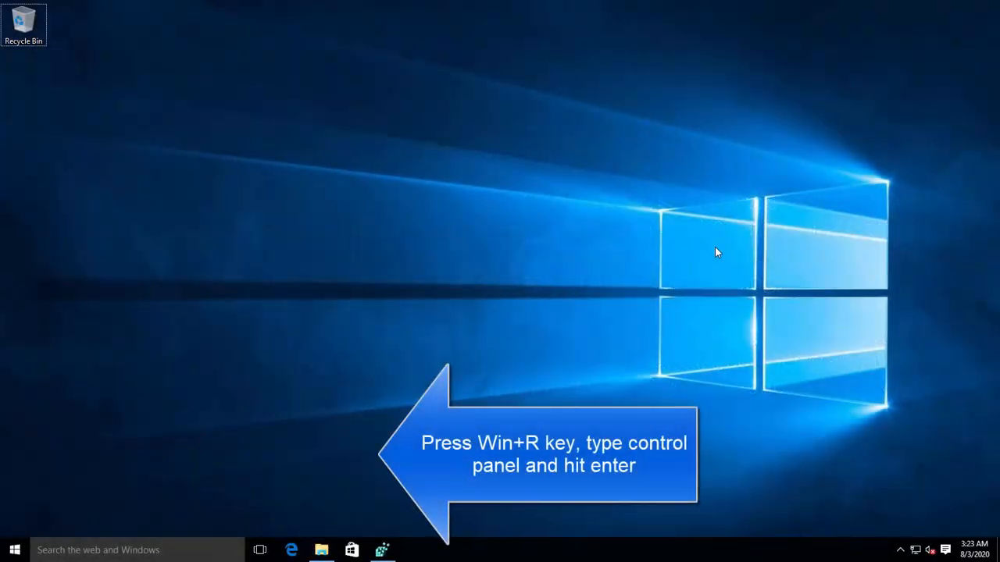
type("cont")
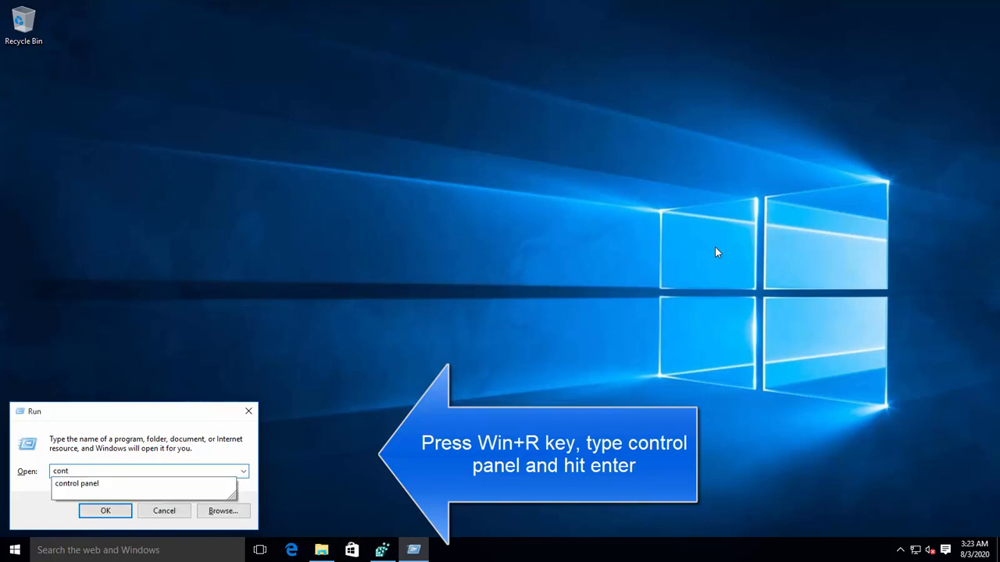
key("Down")
key("Return")
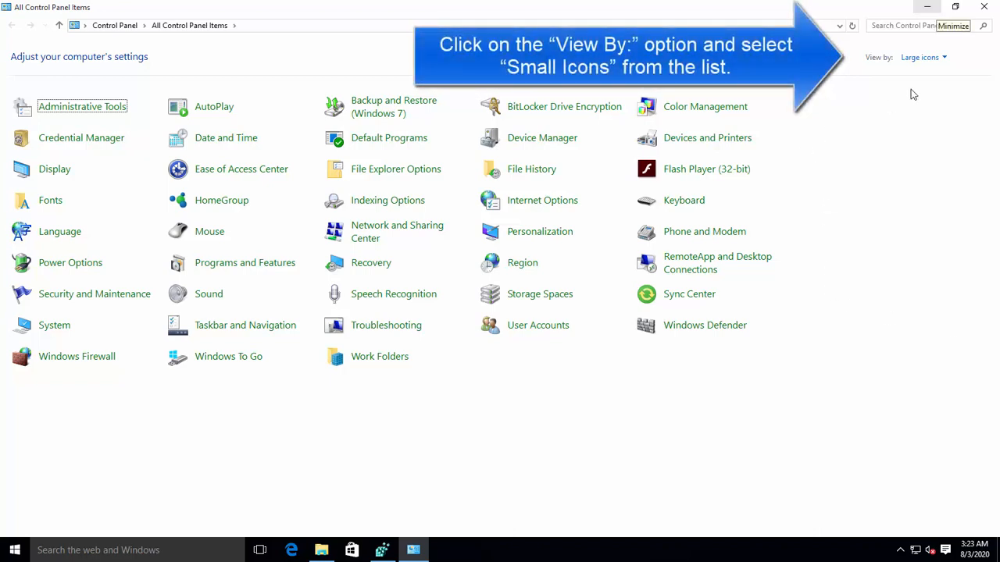
left_click(940, 59)
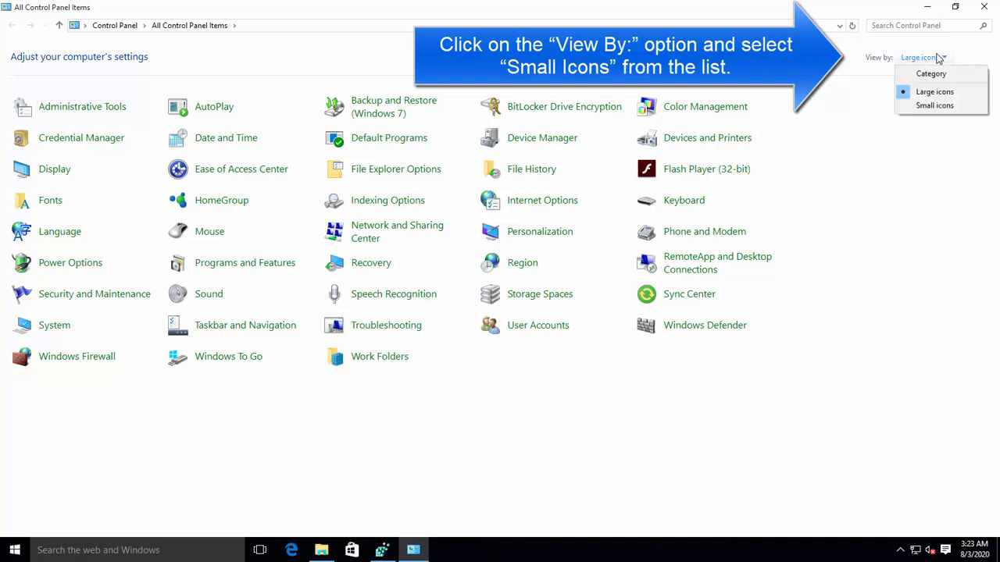
left_click(939, 109)
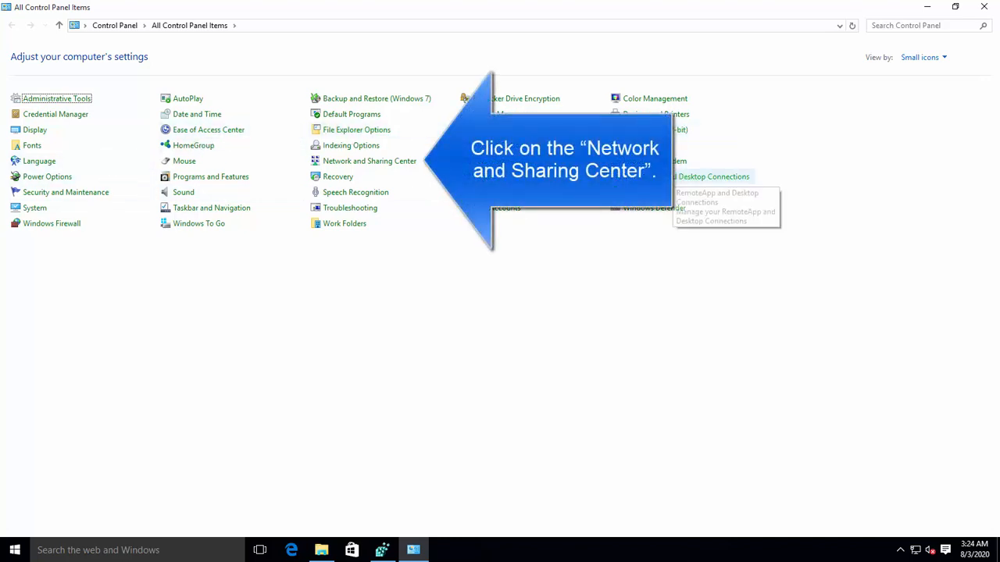
- Through the Network and Sharing Center's adapter settings, open the Ethernet connection's Internet Protocol Version 4 (TCP/IPv4) properties
left_click(374, 163)
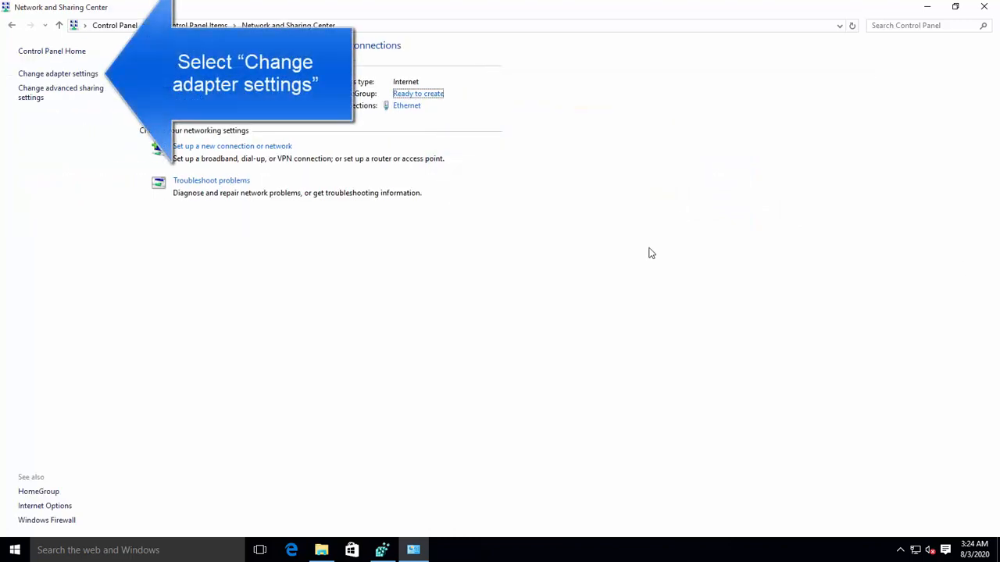
left_click(82, 73)
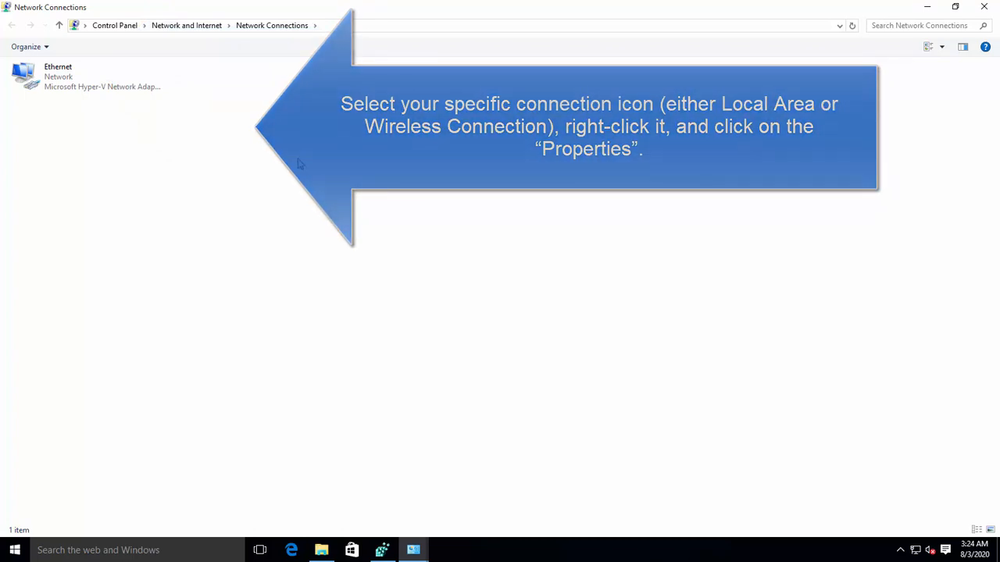
right_click(75, 77)
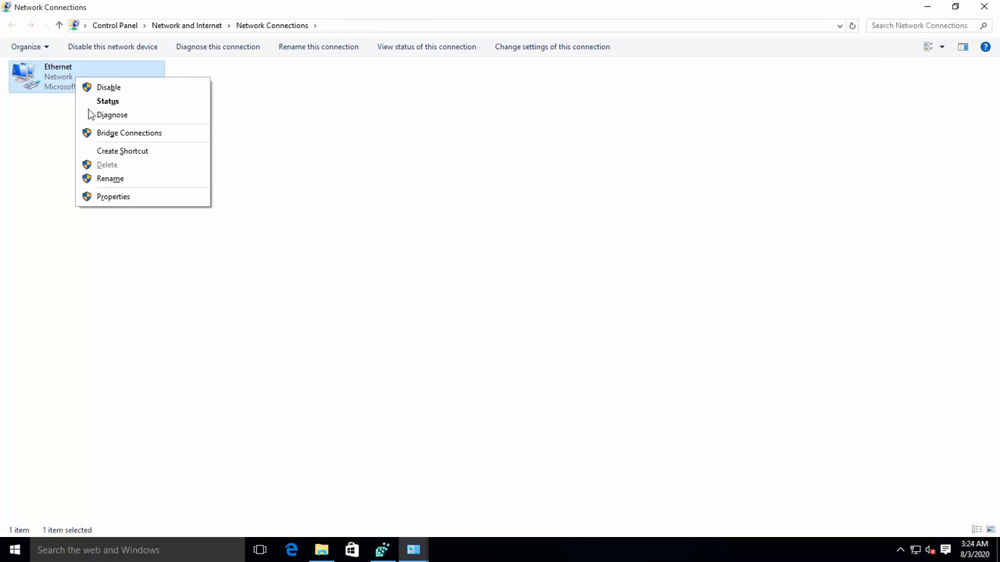
left_click(133, 197)
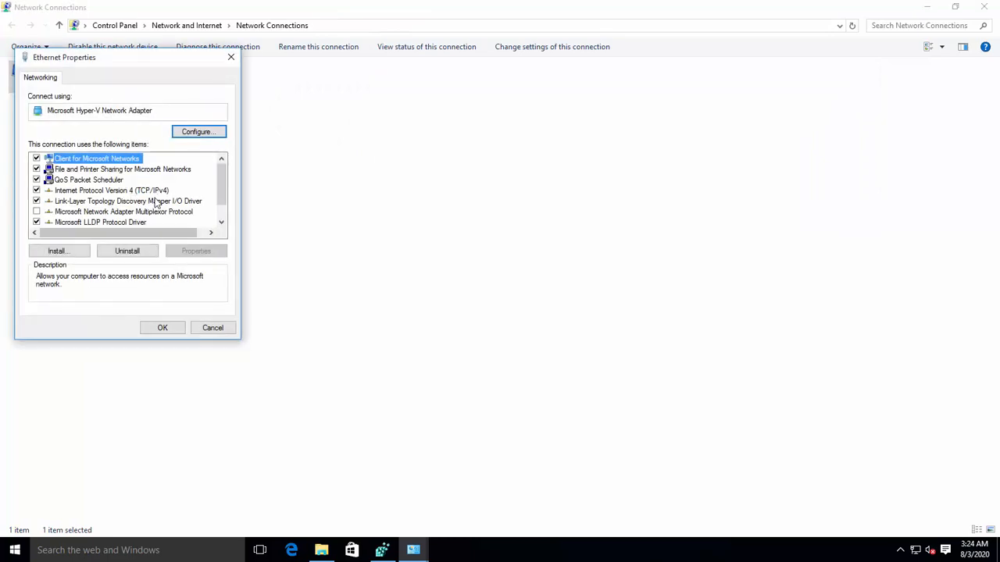
left_click(156, 193)
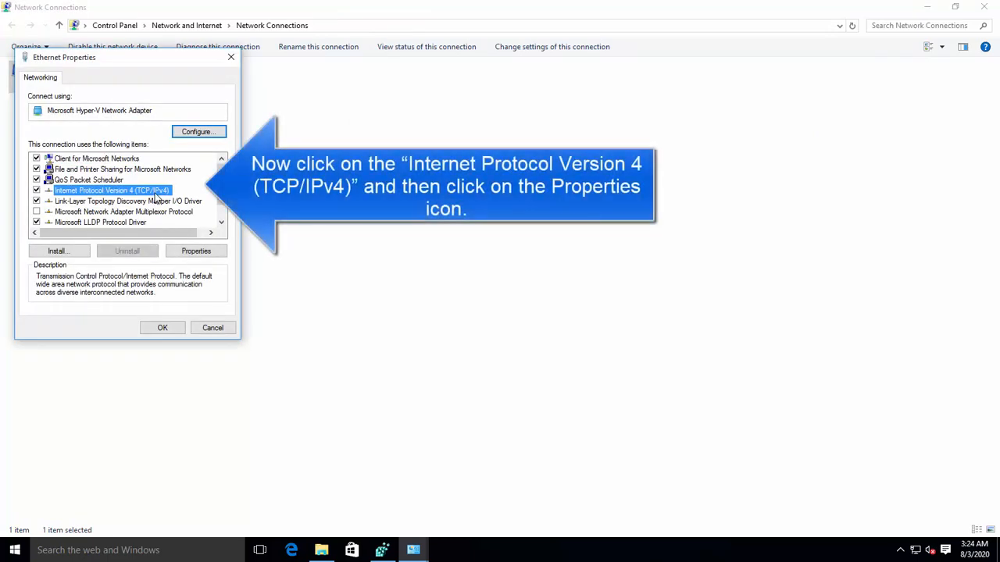
left_click(197, 251)
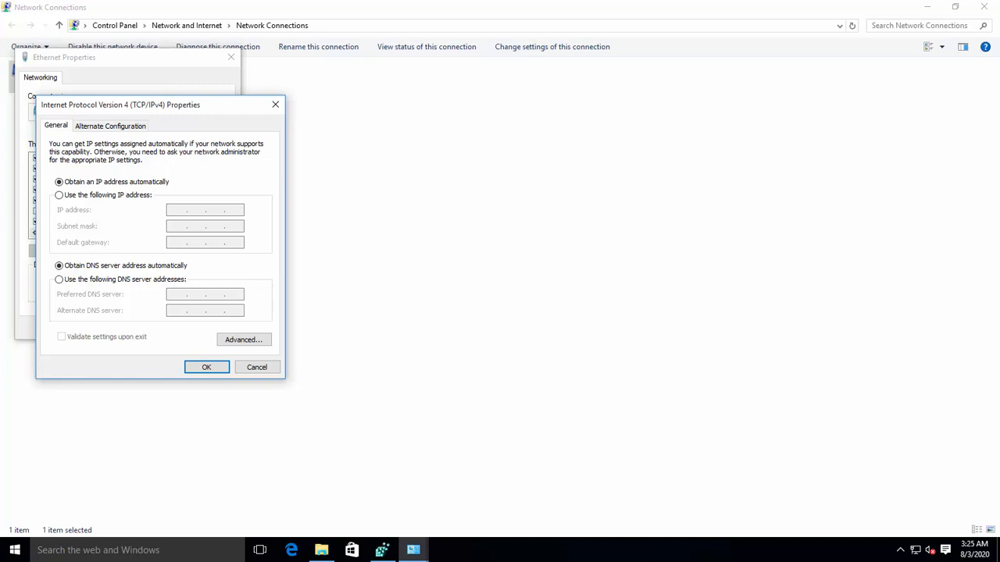
- Open Command Prompt by running cmd, and execute ipconfig/all to list the full network configuration
key("super+r")
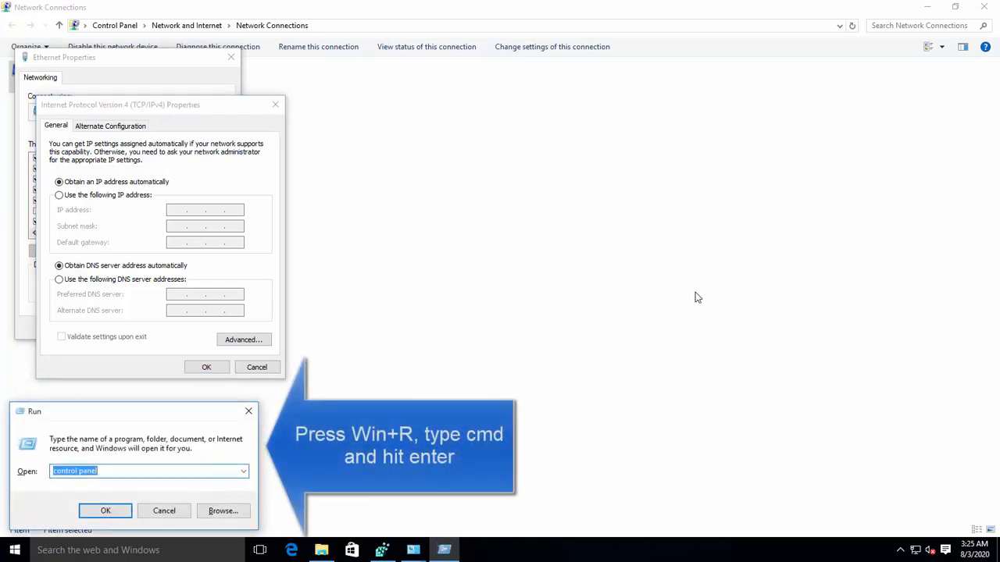
type("cmd")
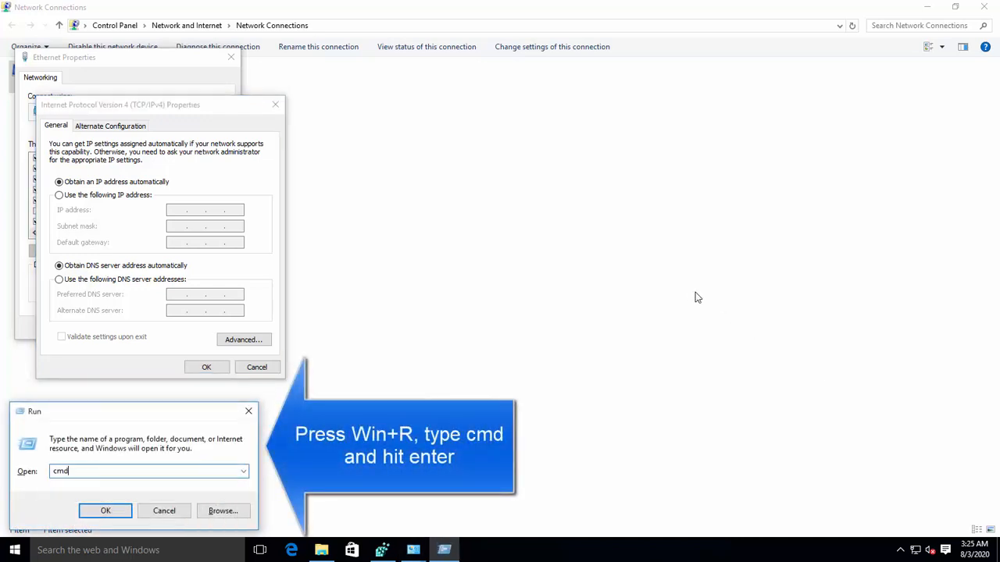
key("Return")
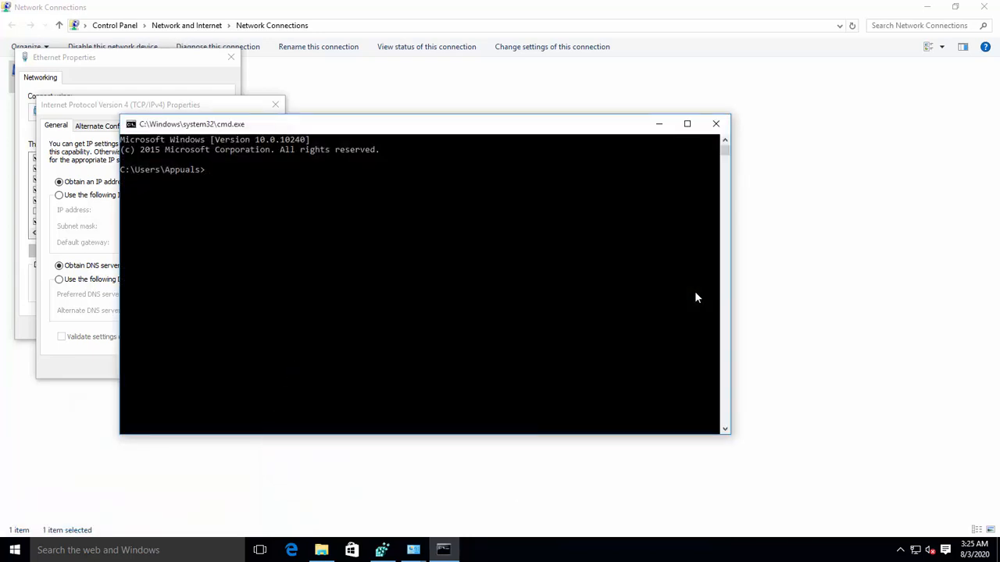
type("ipcon")
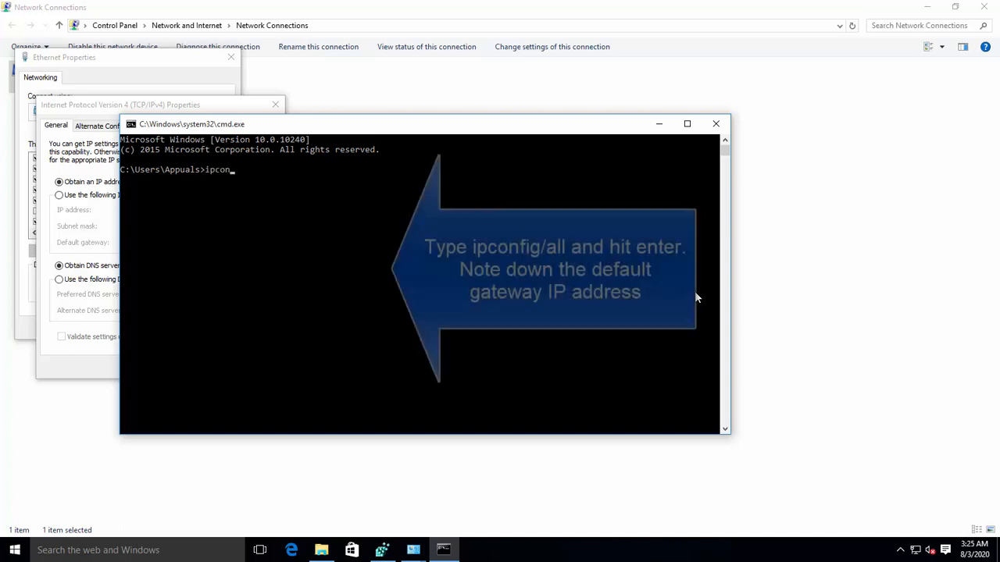
type("fig/all")
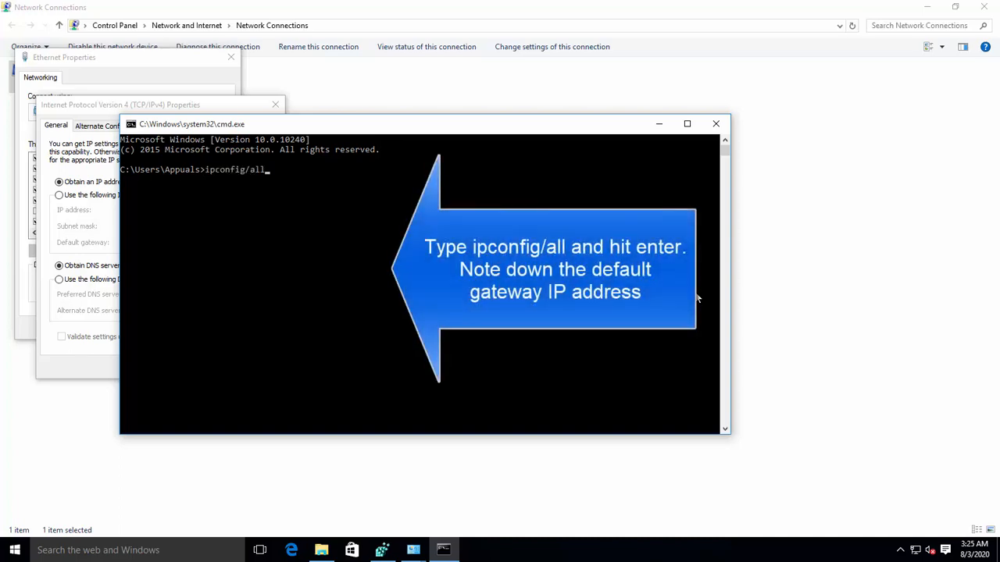
key("Return")
- Find the Ethernet adapter's default gateway in the ipconfig/all output and highlight its line to note the address
scroll(697, 297, "up", 3)
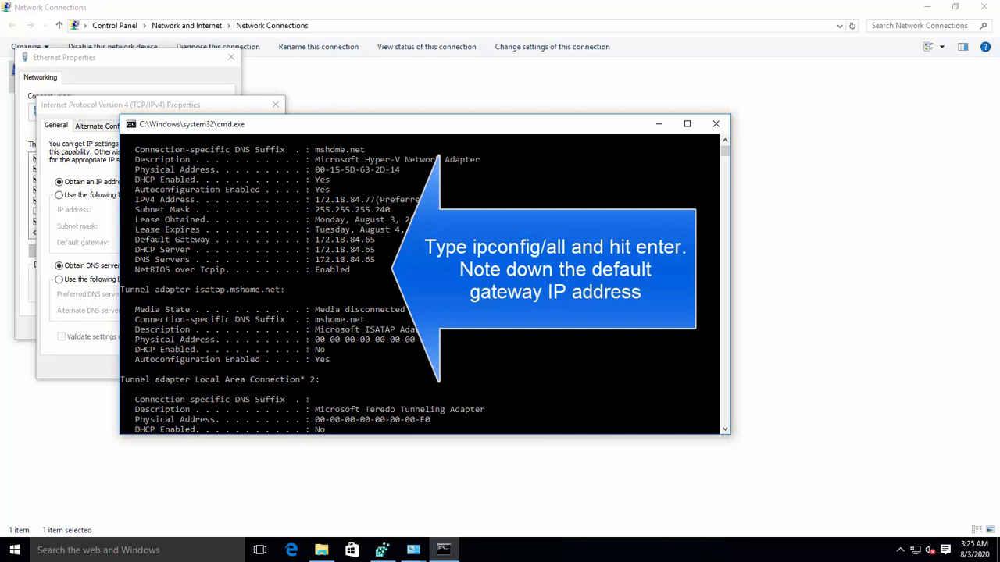
scroll(422, 284, "up", 3)
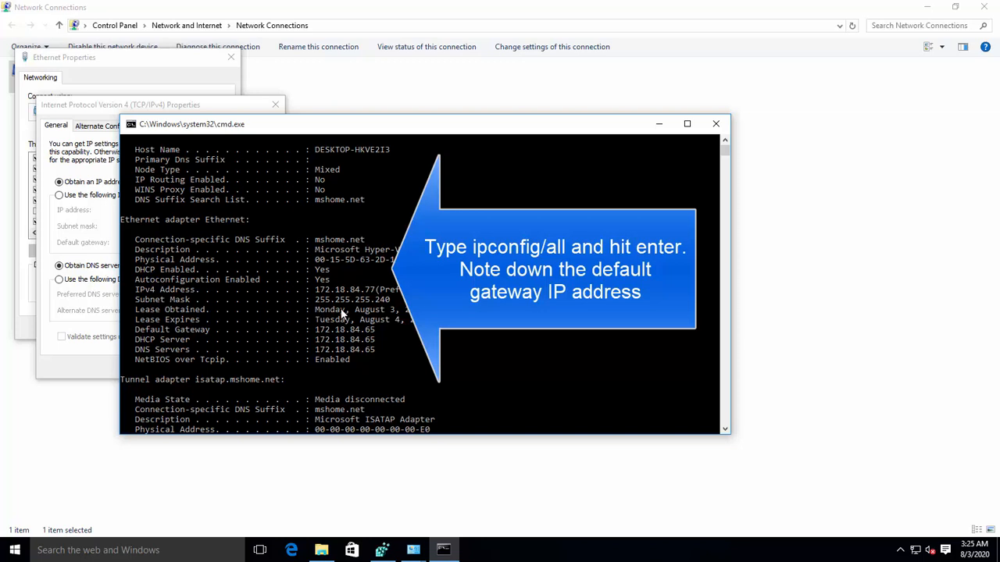
left_click_drag(139, 330, 389, 334)
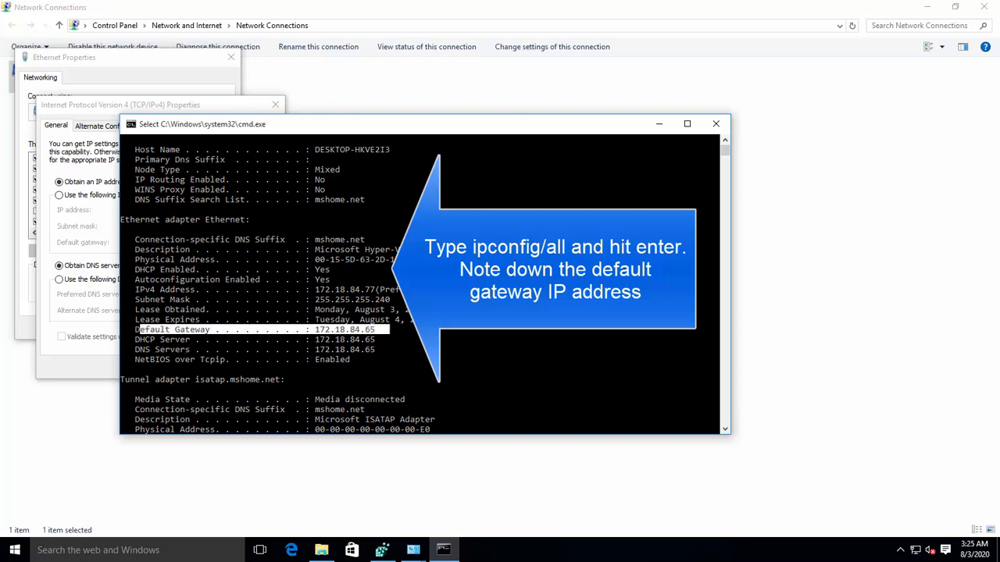